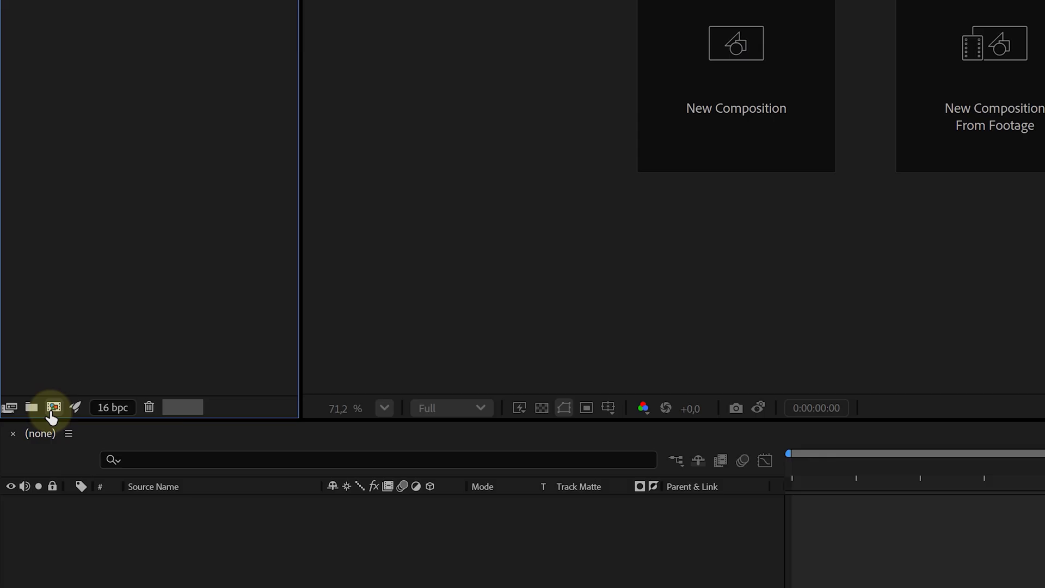
Create the 3840×2160 Isometric composition and add a solid layer named BG
{"action": "left_click", "coordinate": [29, 449]}
{"action": "left_click", "coordinate": [724, 514]}
{"action": "right_click", "coordinate": [112, 523]}
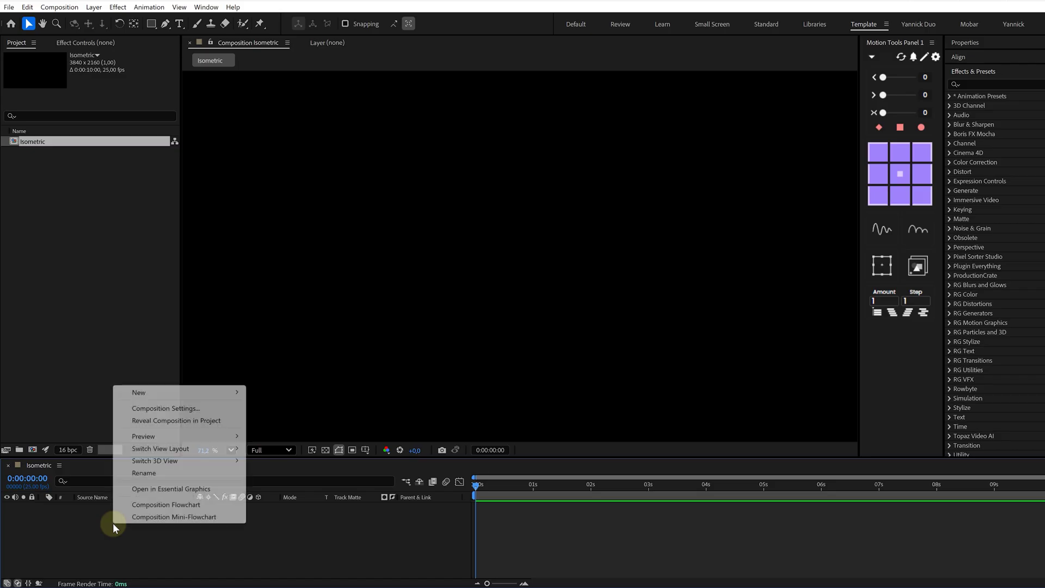
{"action": "mouse_move", "coordinate": [174, 399]}
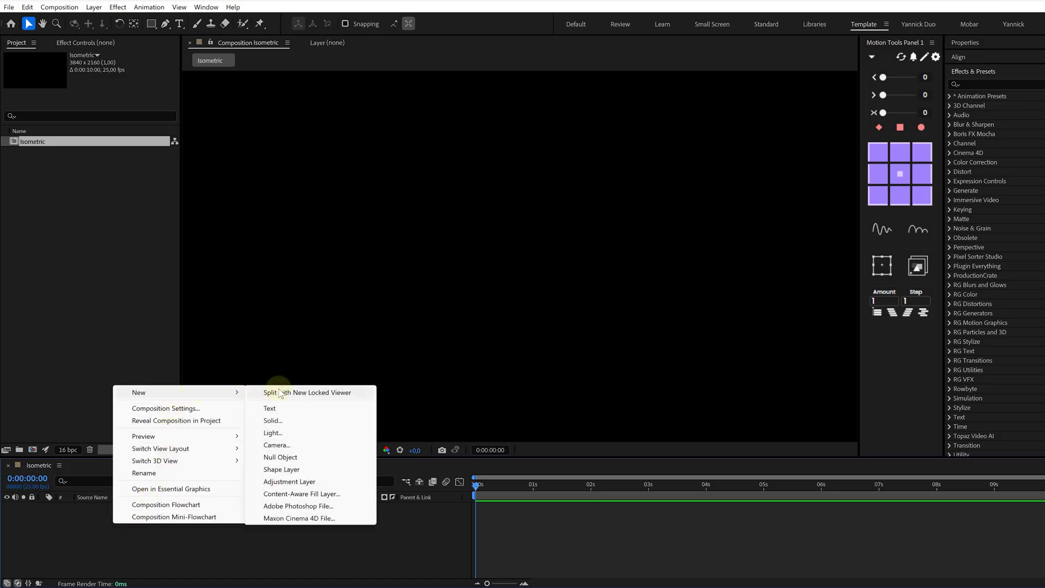
{"action": "left_click", "coordinate": [299, 423]}
{"action": "type", "text": "BG"}
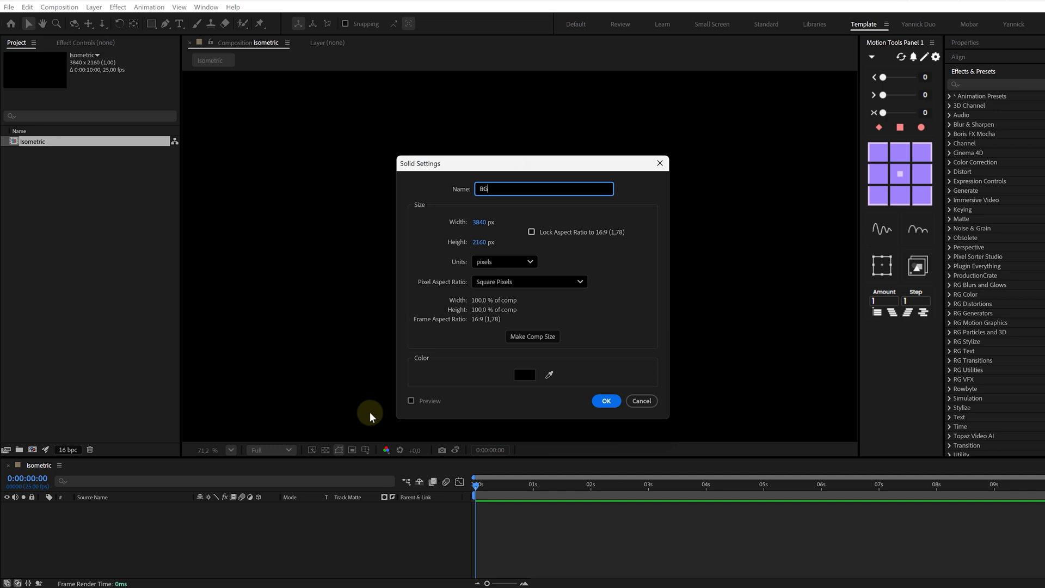
{"action": "left_click", "coordinate": [604, 400]}
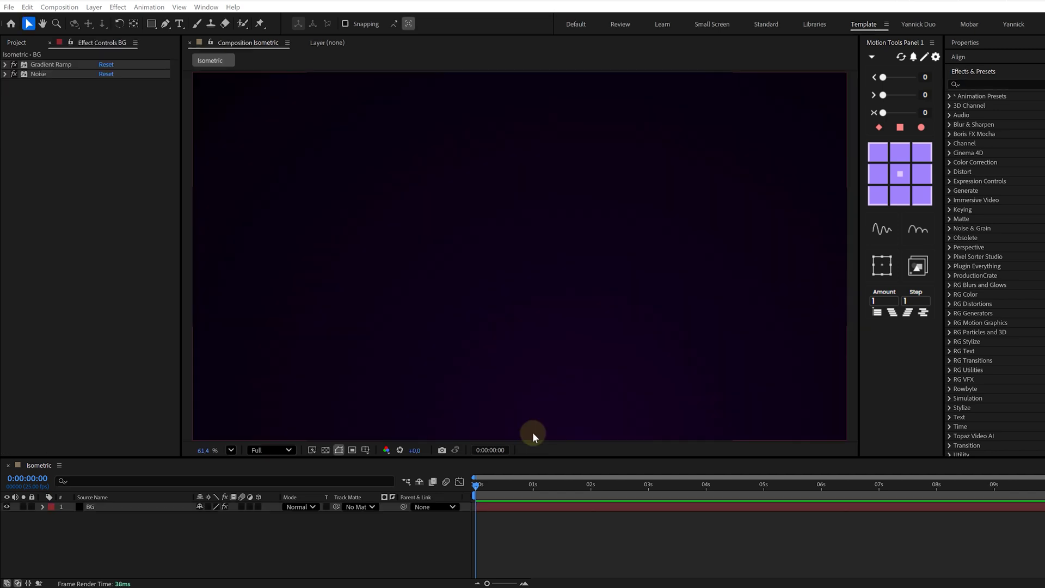
{"action": "key", "text": "ctrl+0"}
Place the Ae logo .ai file into the timeline above the BG layer
{"action": "left_click", "coordinate": [25, 150]}
{"action": "left_click", "coordinate": [33, 163], "text": "shift"}
{"action": "left_click_drag", "start_coordinate": [33, 162], "coordinate": [82, 247]}
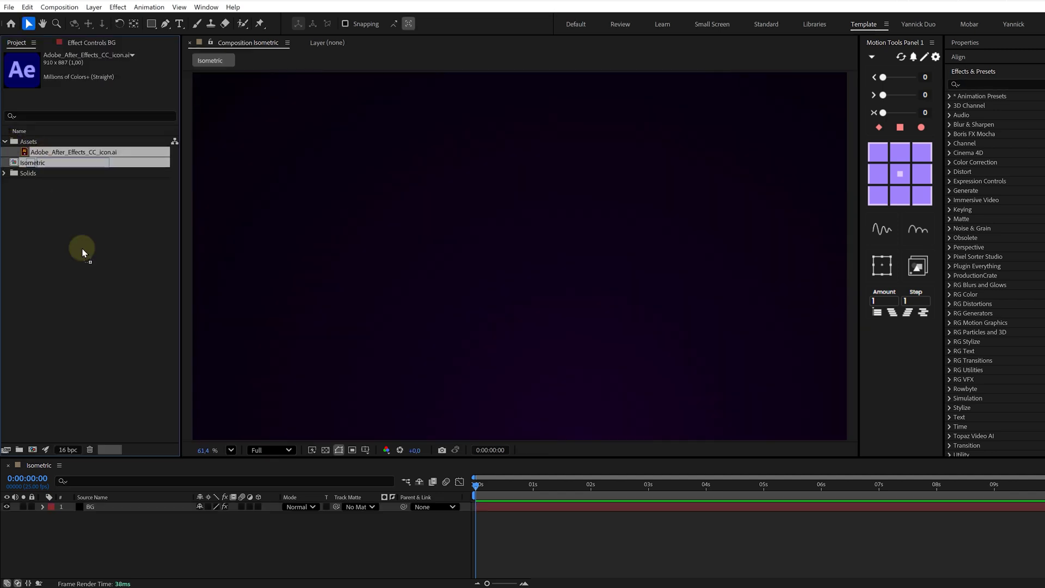
{"action": "left_click_drag", "start_coordinate": [114, 507], "coordinate": [116, 508]}
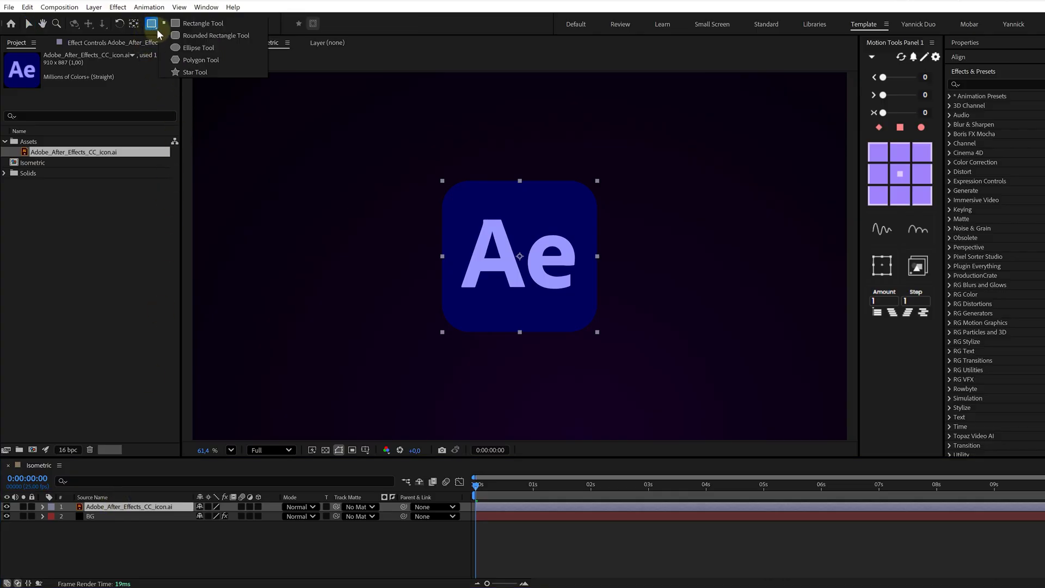
Draw an orange circle and an orange square beside the logo
{"action": "left_click", "coordinate": [177, 48]}
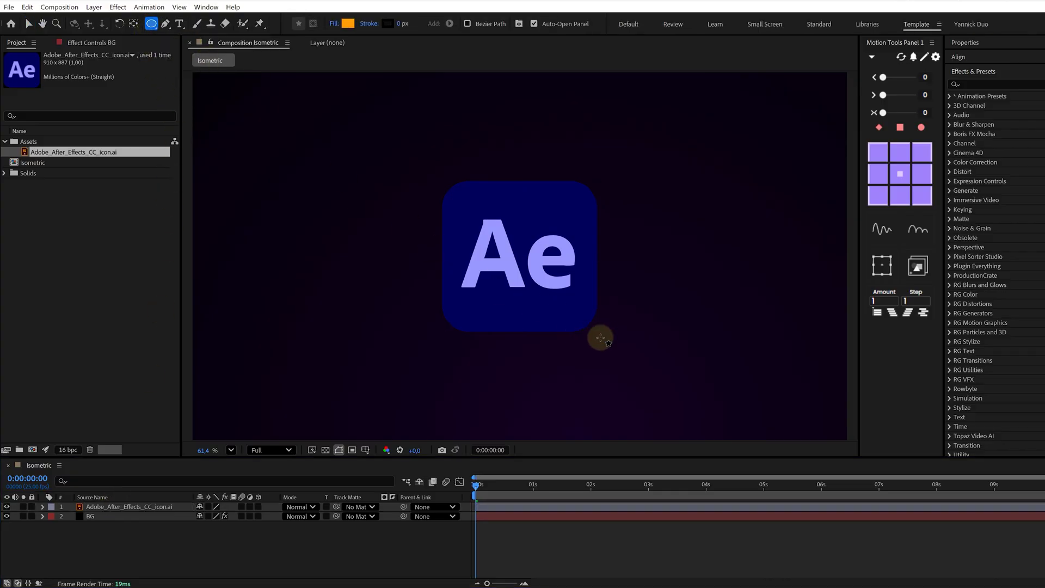
{"action": "mouse_move", "coordinate": [615, 314]}
{"action": "left_mouse_down"}
{"action": "mouse_move", "coordinate": [550, 378]}
{"action": "mouse_move", "coordinate": [565, 372]}
{"action": "left_mouse_up"}
{"action": "left_click", "coordinate": [151, 23]}
{"action": "left_click", "coordinate": [180, 29]}
{"action": "left_click_drag", "start_coordinate": [391, 158], "coordinate": [473, 239]}
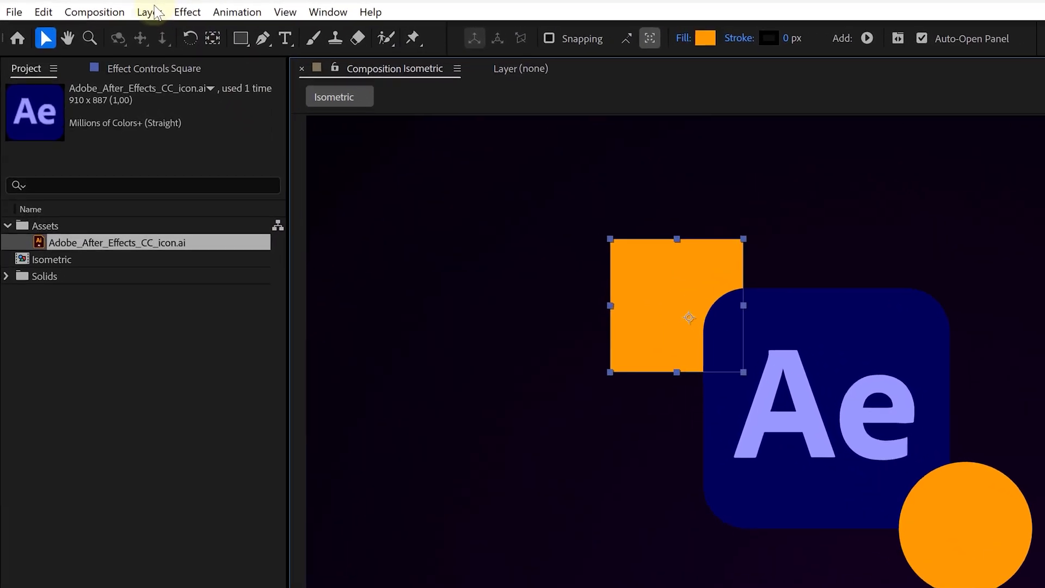
Add a new camera layer with a 50 mm focal length
{"action": "left_click", "coordinate": [155, 12]}
{"action": "mouse_move", "coordinate": [216, 30]}
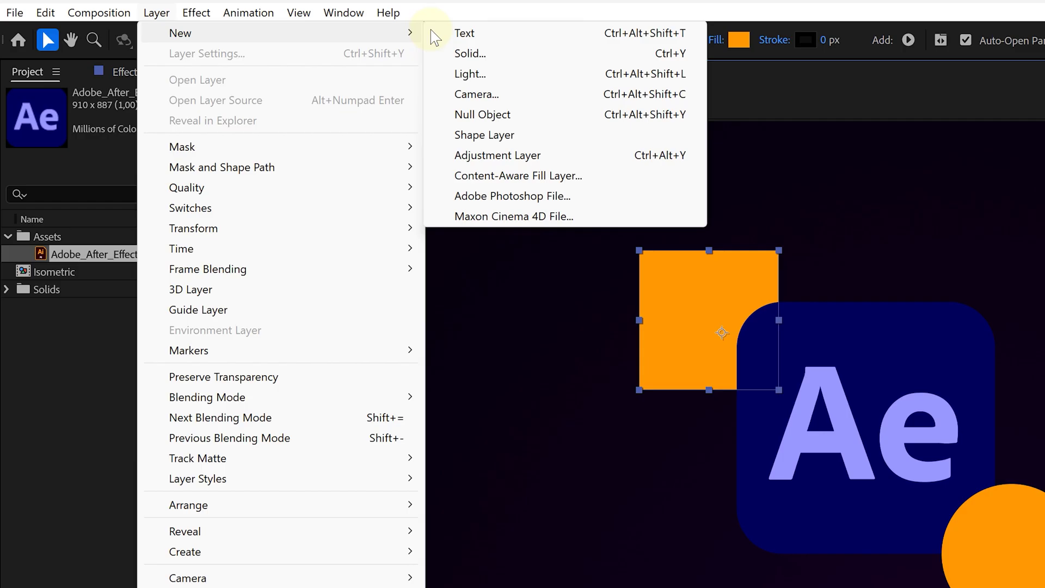
{"action": "left_click", "coordinate": [507, 100]}
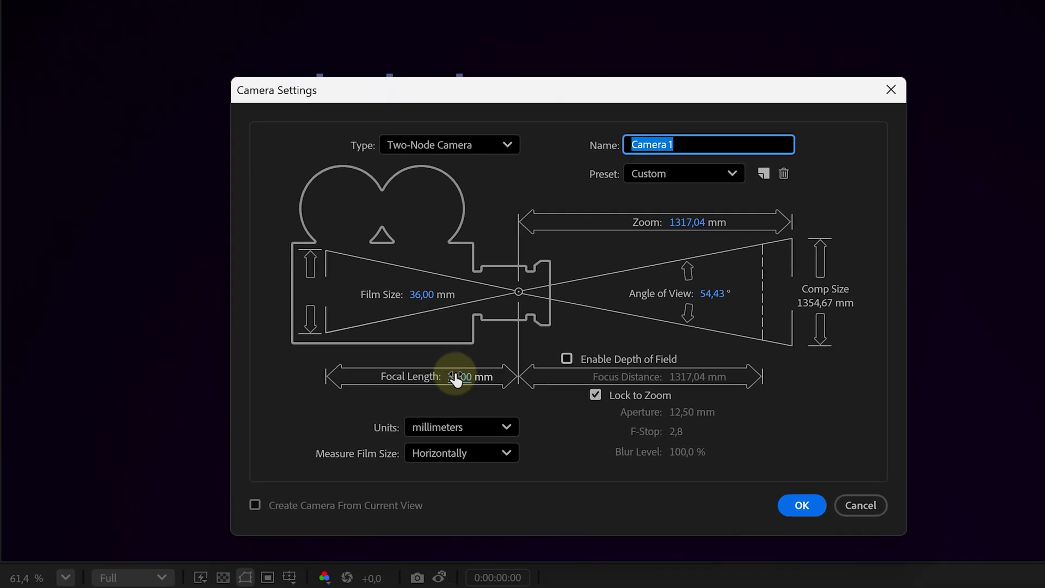
{"action": "left_click", "coordinate": [456, 377]}
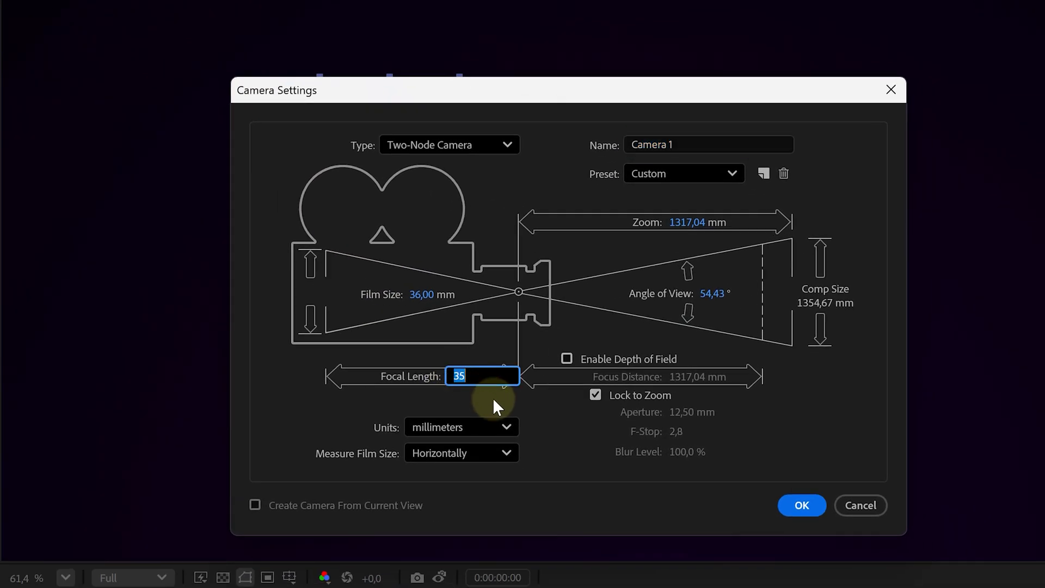
{"action": "type", "text": "50"}
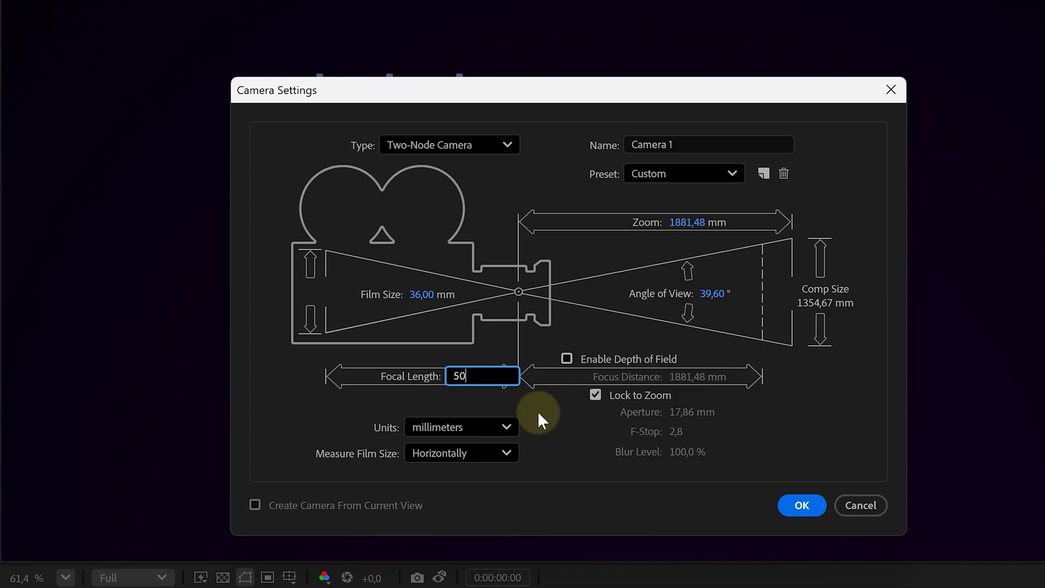
Confirm the 50 mm camera and set Camera 1's zoom to 10000
{"action": "left_click", "coordinate": [799, 505]}
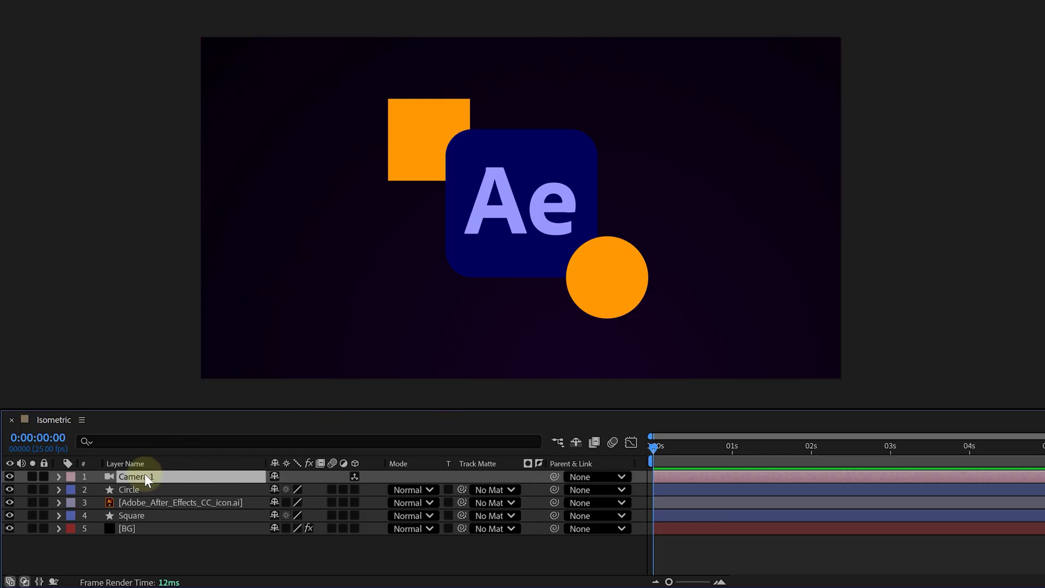
{"action": "left_click", "coordinate": [59, 476]}
{"action": "left_click", "coordinate": [71, 488]}
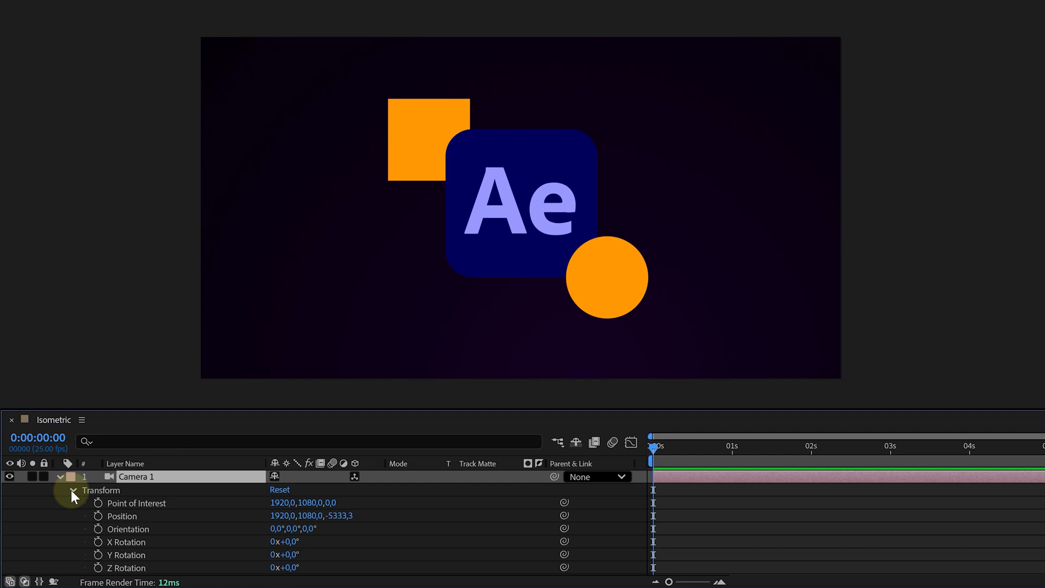
{"action": "scroll", "coordinate": [70, 538], "scroll_direction": "down", "scroll_amount": 1}
{"action": "left_click", "coordinate": [72, 542]}
{"action": "type", "text": "10000"}
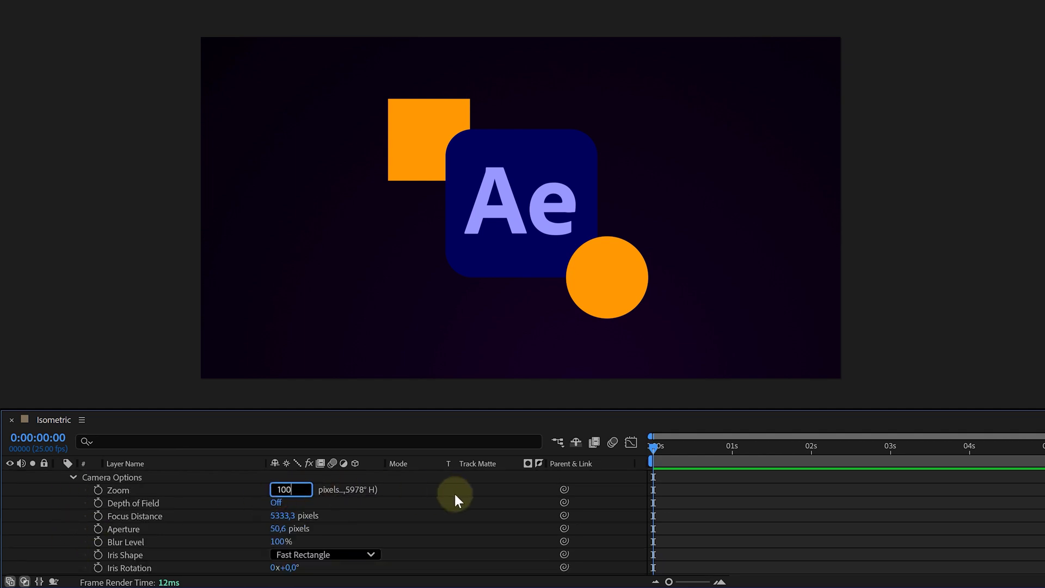
{"action": "key", "text": "Return"}
Set Camera 1's Z position to -10000
{"action": "scroll", "coordinate": [455, 494], "scroll_direction": "up", "scroll_amount": 3}
{"action": "left_click", "coordinate": [364, 512]}
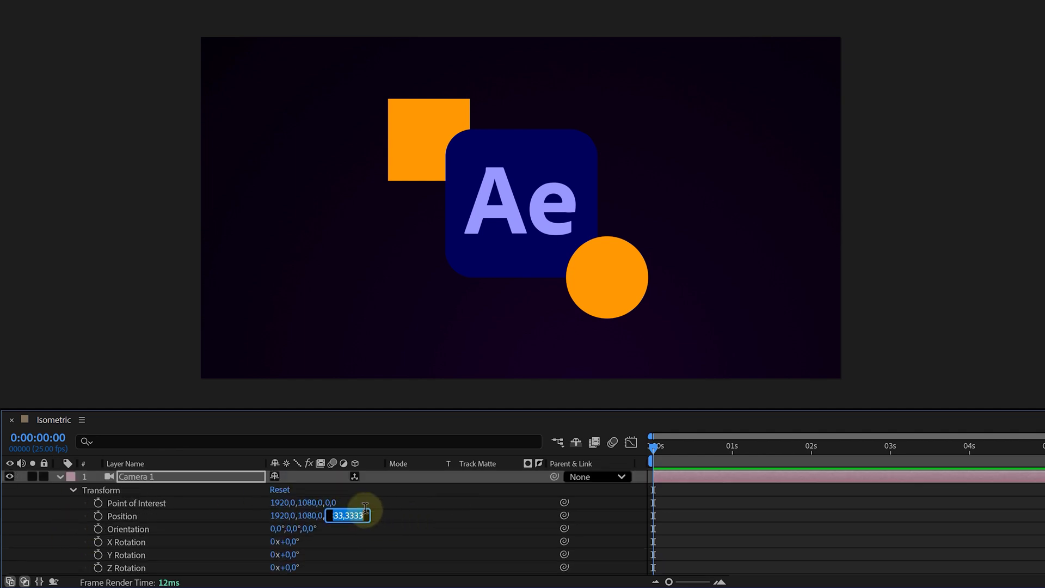
{"action": "type", "text": "-10000"}
{"action": "key", "text": "Return"}
Select the Circle, Ae logo and Square layers and turn on their 3D Layer switches
{"action": "left_click", "coordinate": [59, 473]}
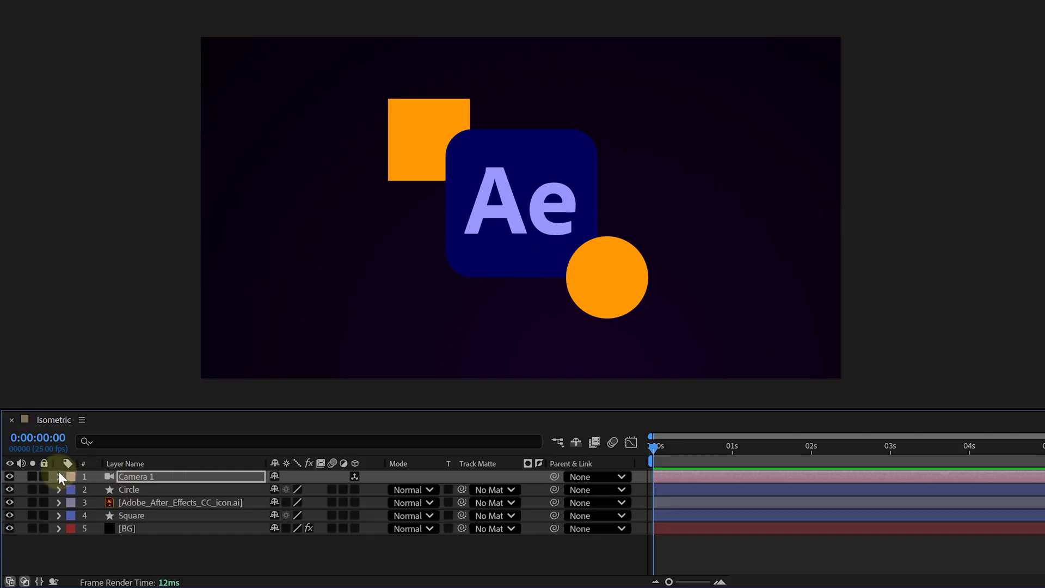
{"action": "left_click", "coordinate": [133, 489]}
{"action": "left_click", "coordinate": [136, 501], "text": "shift"}
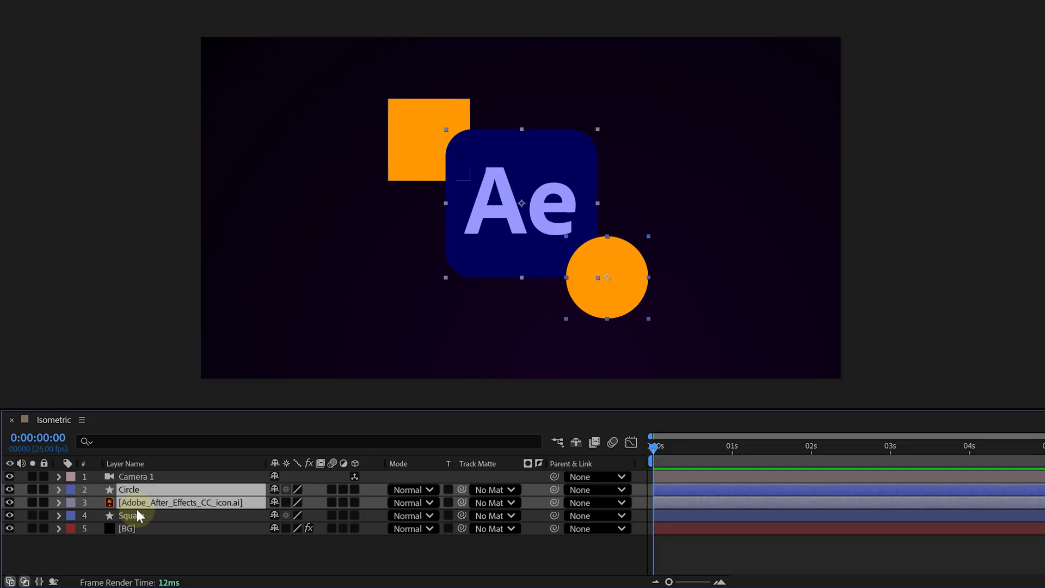
{"action": "left_click", "coordinate": [137, 514], "text": "shift"}
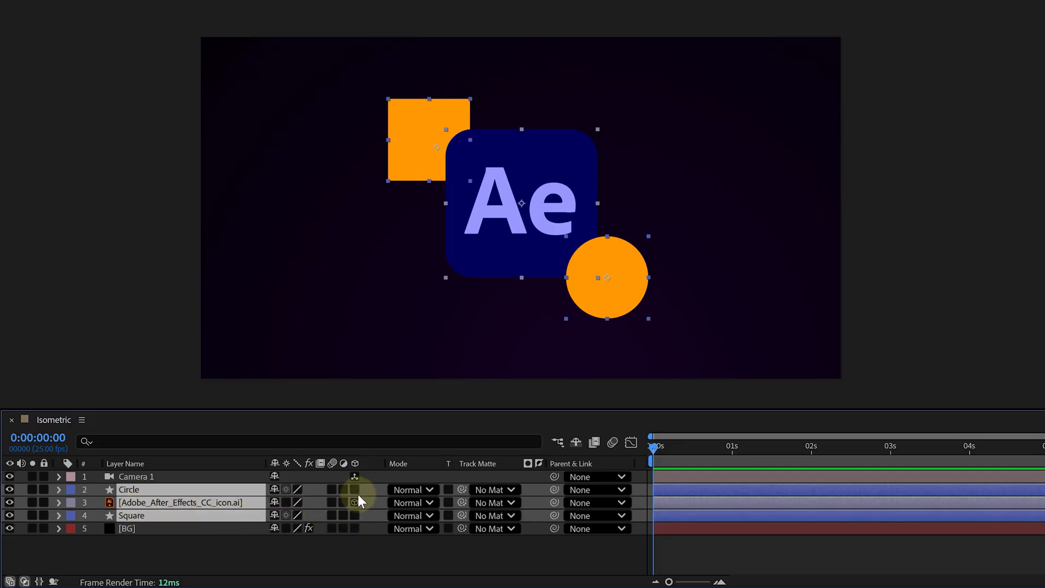
{"action": "right_click", "coordinate": [396, 463]}
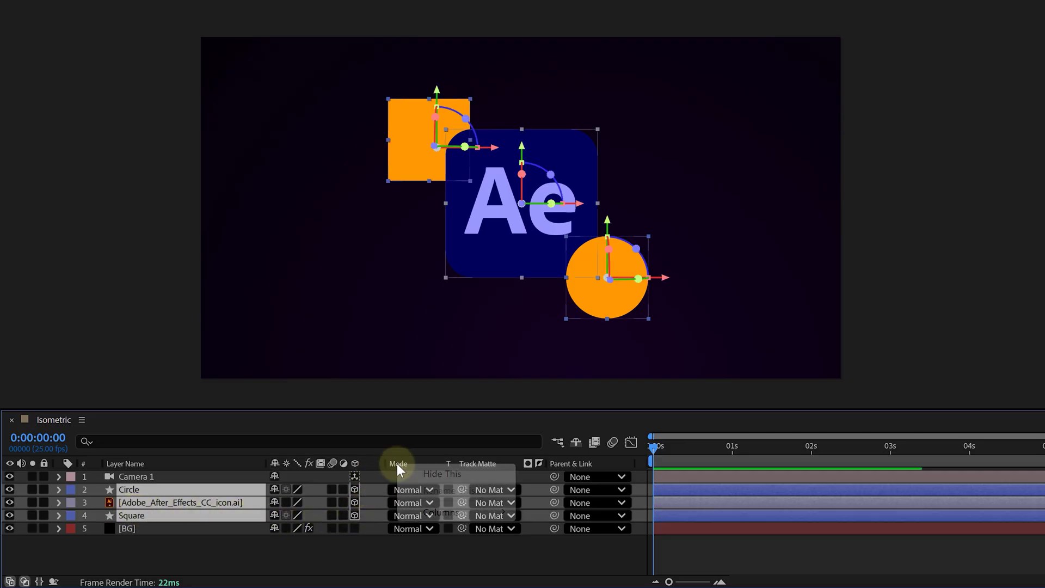
{"action": "mouse_move", "coordinate": [479, 511]}
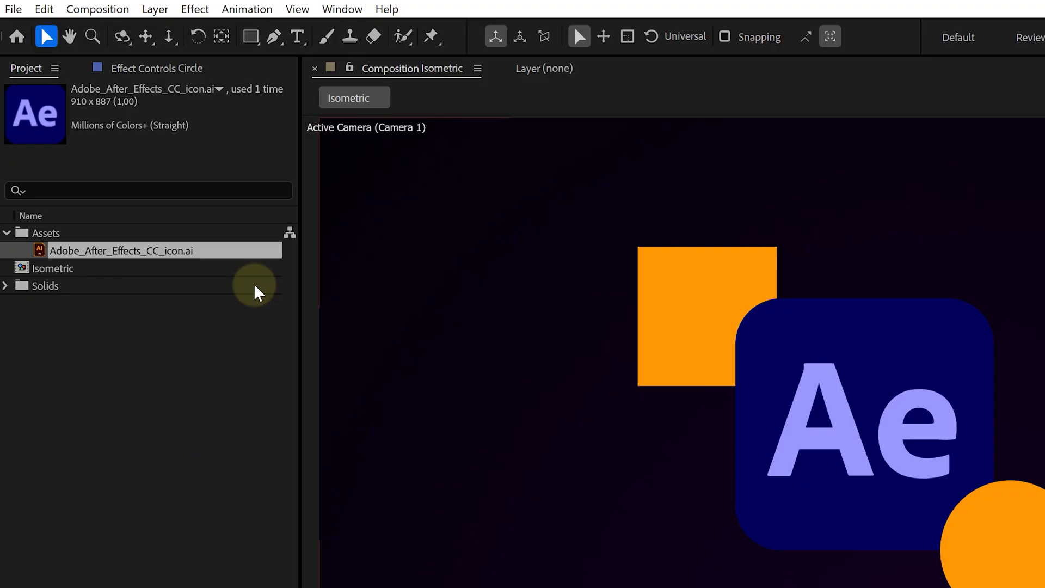
Add a Null 1 object and parent Camera 1 to it
{"action": "left_click", "coordinate": [155, 10]}
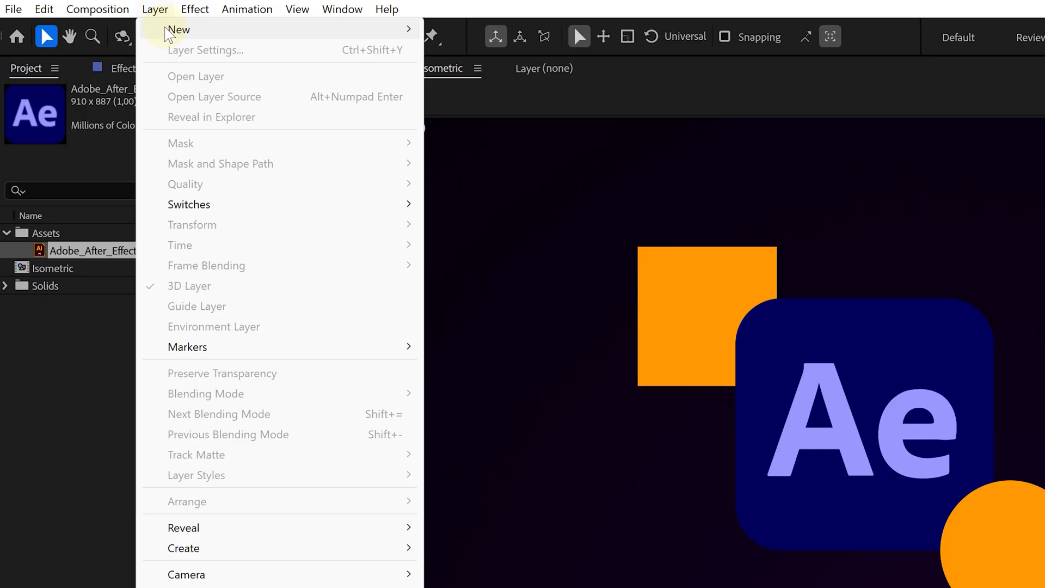
{"action": "mouse_move", "coordinate": [360, 31]}
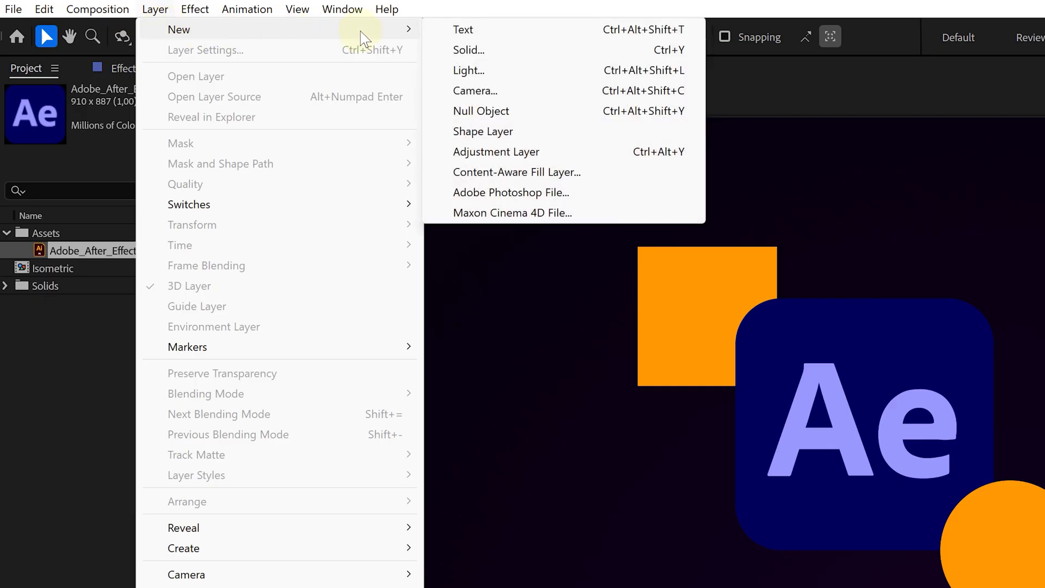
{"action": "left_click", "coordinate": [503, 114]}
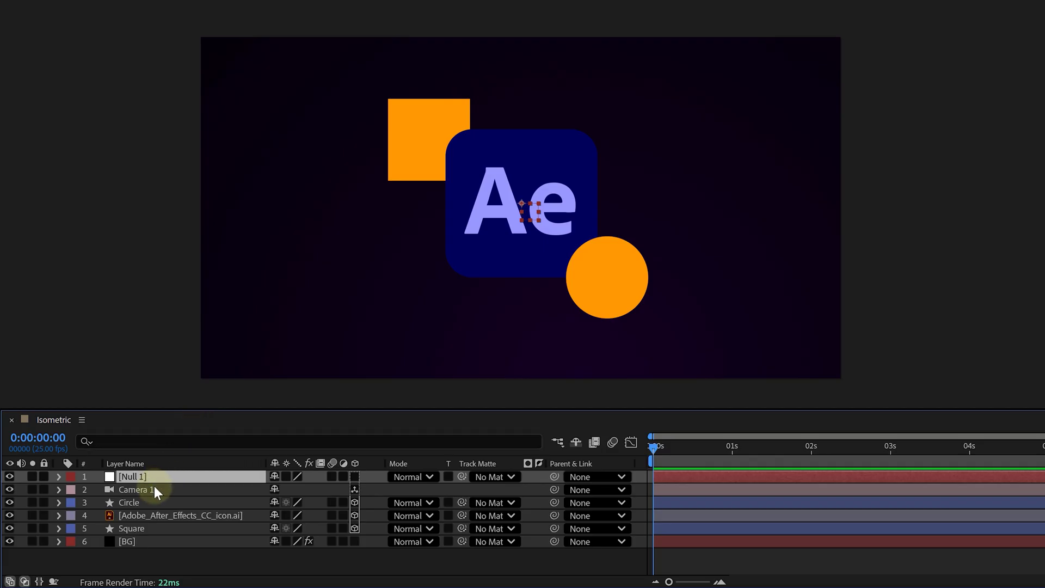
{"action": "left_click", "coordinate": [155, 489]}
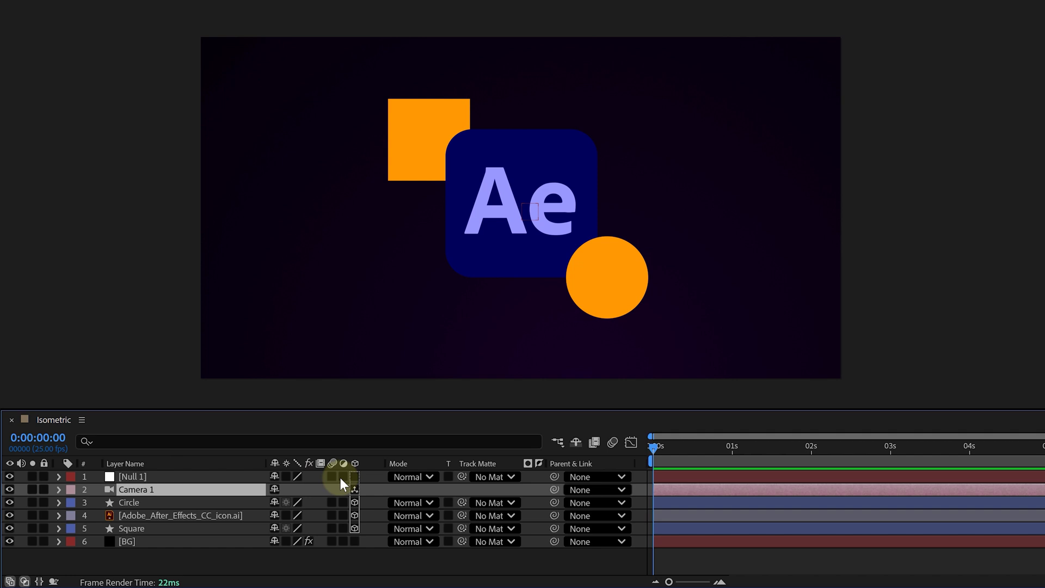
{"action": "left_click_drag", "start_coordinate": [553, 488], "coordinate": [167, 481]}
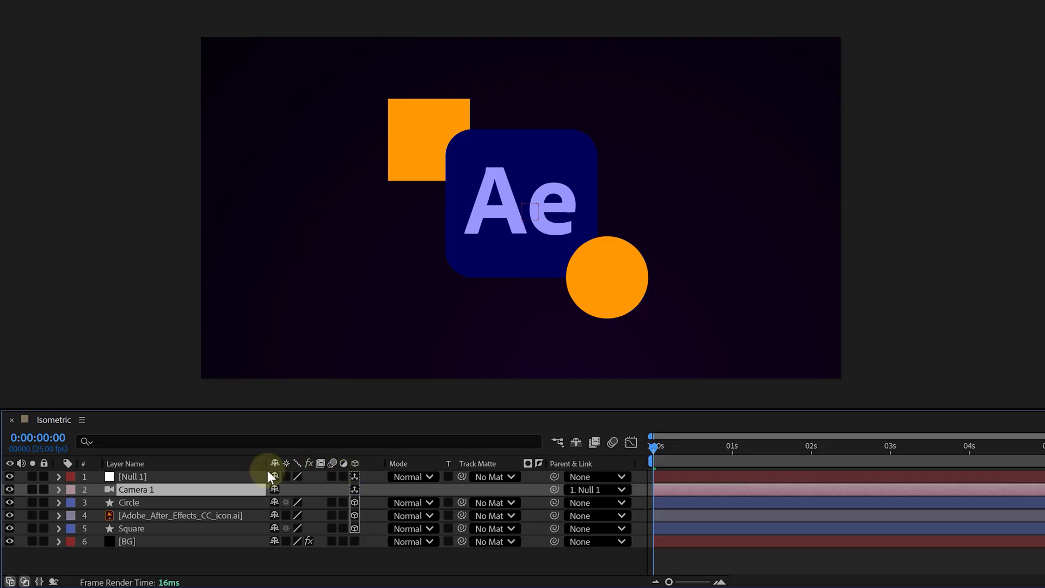
Set Null 1's Orientation to 45°, 35°, 30°
{"action": "left_click", "coordinate": [132, 477]}
{"action": "left_click", "coordinate": [58, 475]}
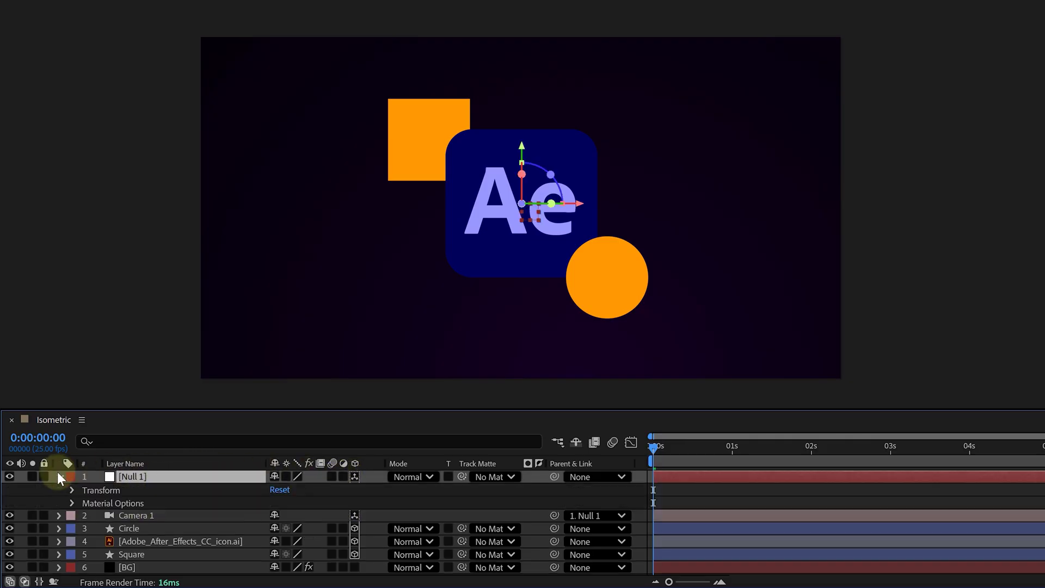
{"action": "left_click", "coordinate": [73, 489]}
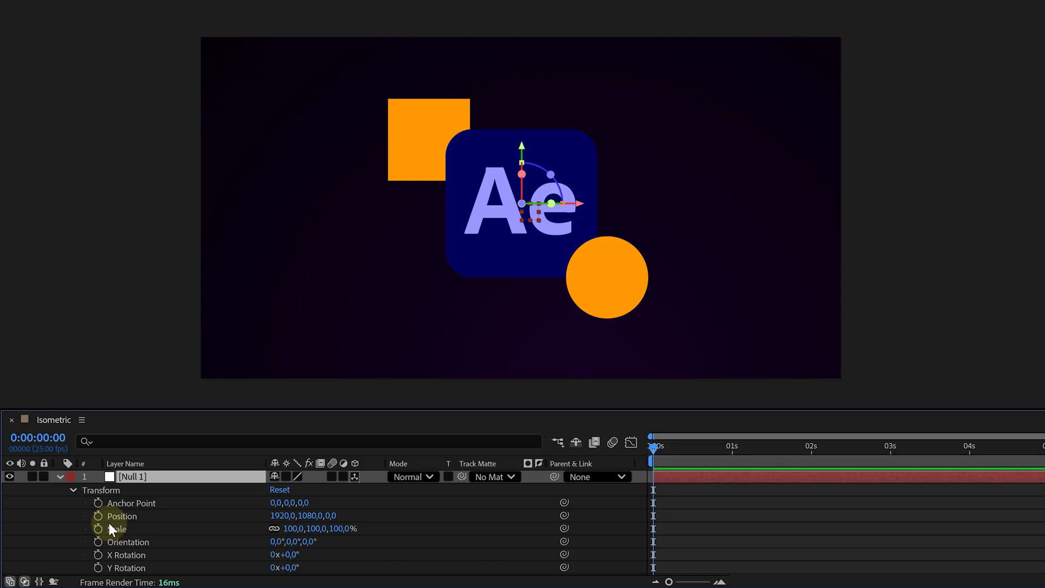
{"action": "left_click", "coordinate": [128, 541]}
{"action": "left_click", "coordinate": [275, 541]}
{"action": "type", "text": "4"}
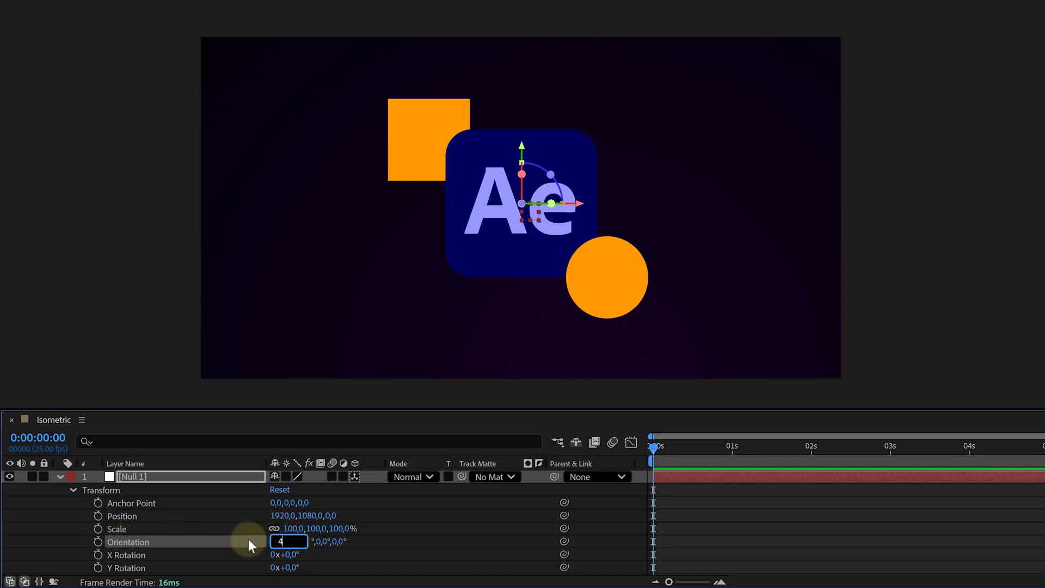
{"action": "type", "text": "5"}
{"action": "key", "text": "Tab"}
{"action": "type", "text": "35"}
{"action": "key", "text": "Tab"}
{"action": "type", "text": "30"}
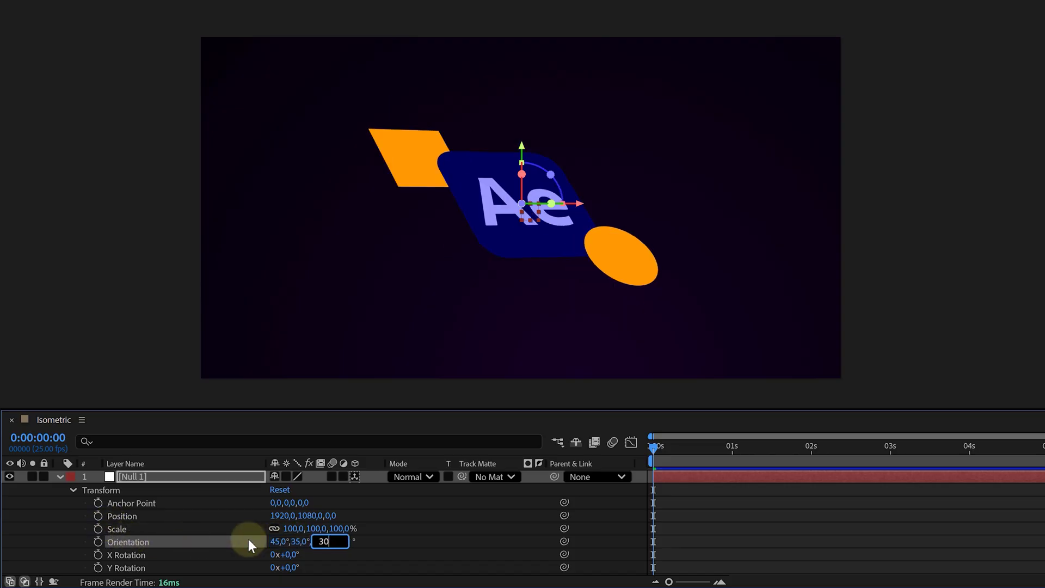
{"action": "key", "text": "Return"}
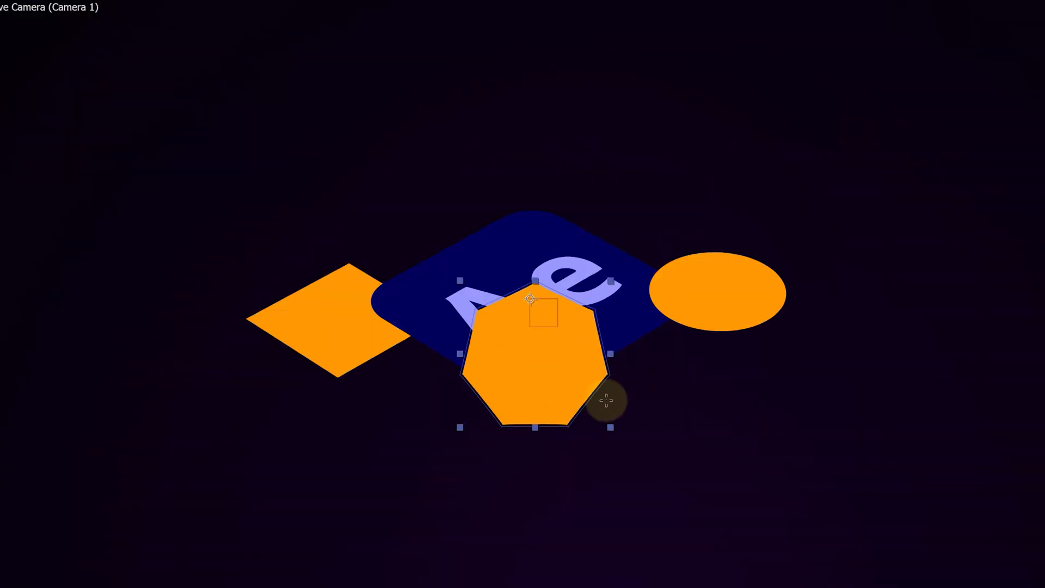
Move the orange heptagon along its X and Y axes to sit in front of the Ae tile
{"action": "left_click_drag", "start_coordinate": [607, 401], "coordinate": [613, 402]}
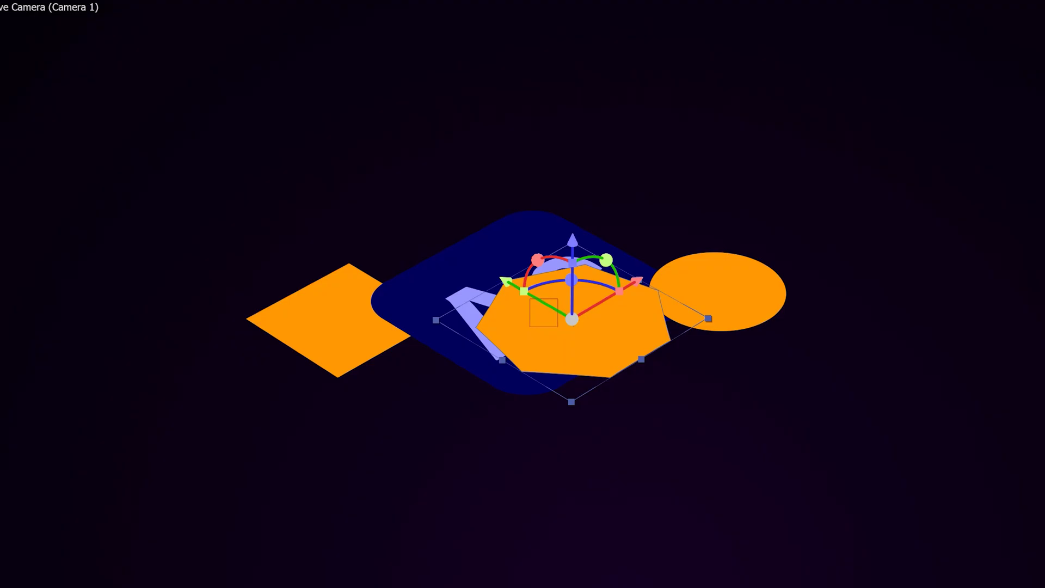
{"action": "left_click_drag", "start_coordinate": [631, 284], "coordinate": [512, 381]}
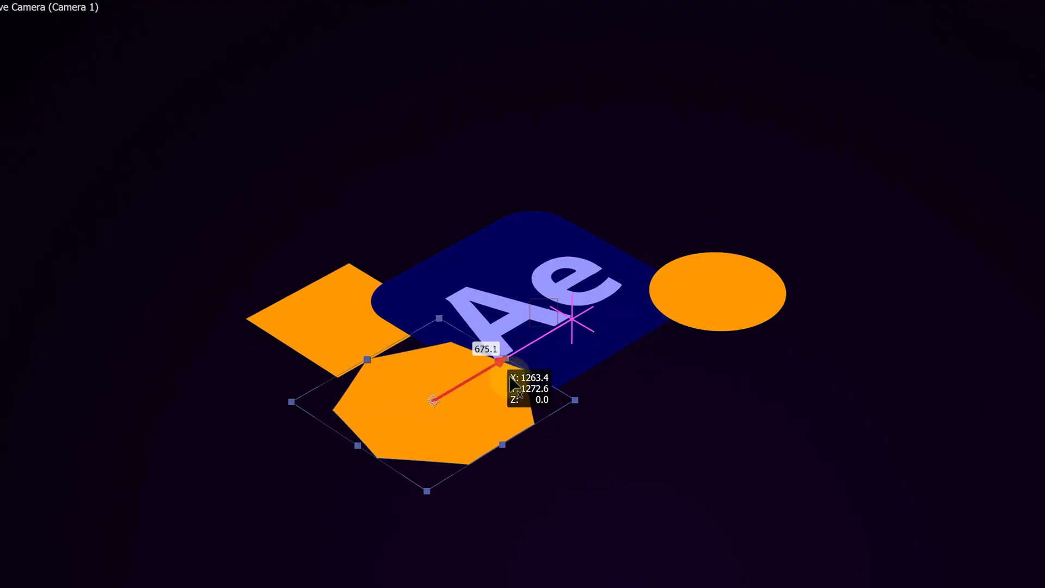
{"action": "left_click_drag", "start_coordinate": [373, 362], "coordinate": [444, 400]}
{"action": "left_click_drag", "start_coordinate": [558, 391], "coordinate": [578, 392]}
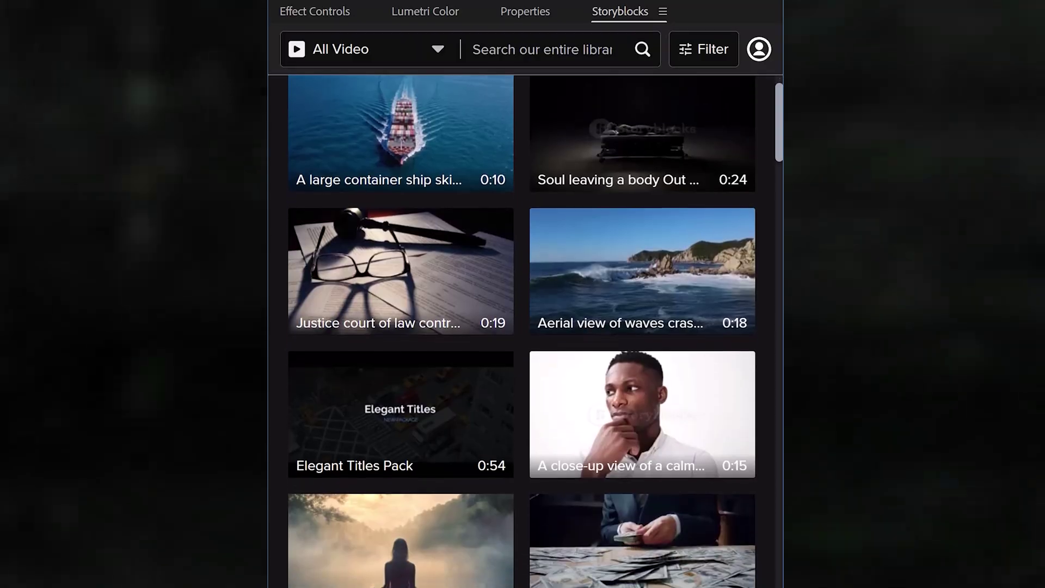
Download the Bright light lens flare clip as a 4K MP4 (h264)
{"action": "scroll", "coordinate": [521, 326], "scroll_direction": "down", "scroll_amount": 2}
{"action": "scroll", "coordinate": [522, 327], "scroll_direction": "down", "scroll_amount": 6}
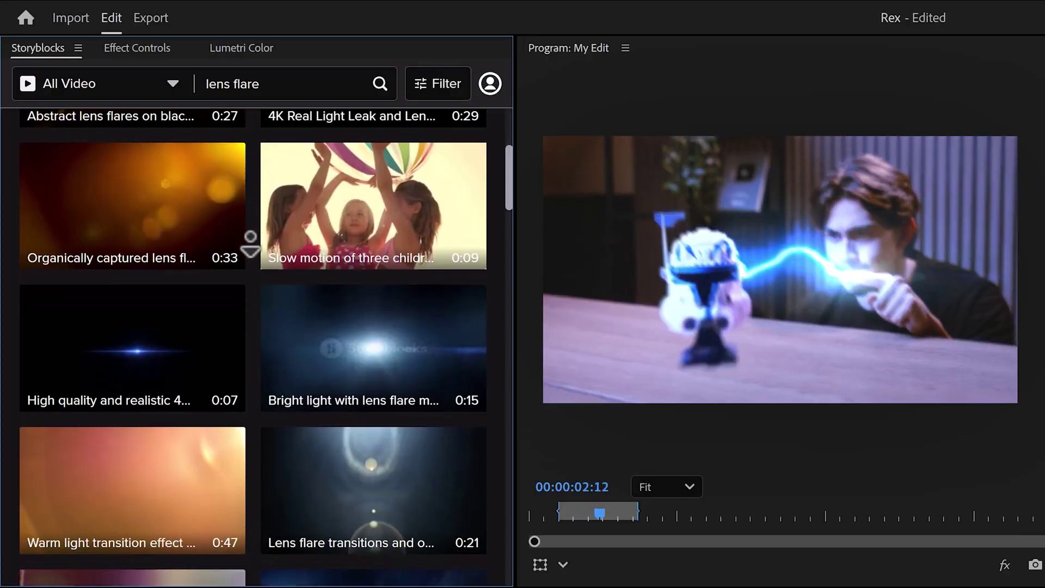
{"action": "scroll", "coordinate": [250, 244], "scroll_direction": "down", "scroll_amount": 2}
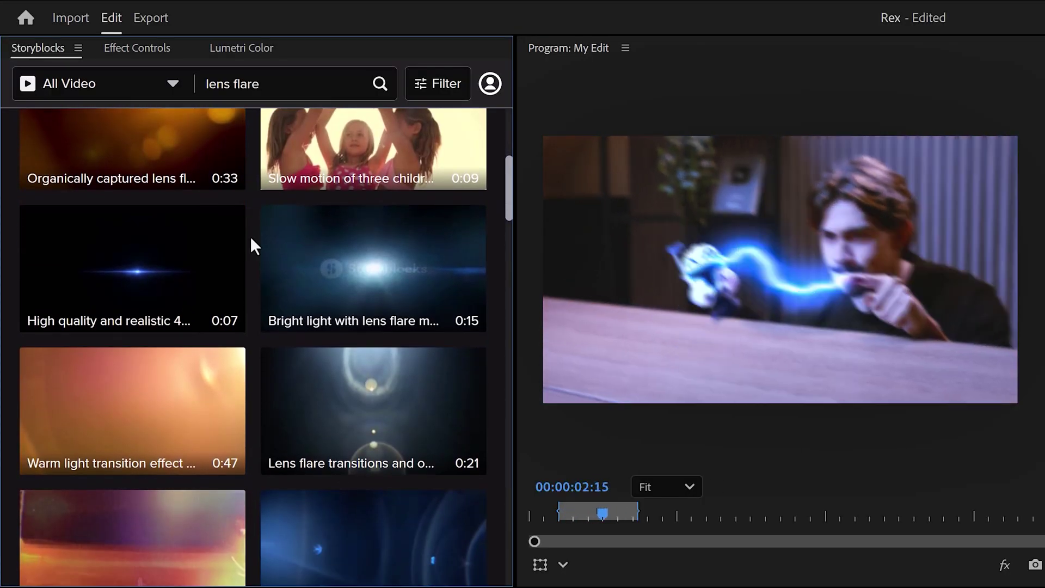
{"action": "mouse_move", "coordinate": [441, 253]}
{"action": "left_click", "coordinate": [461, 230]}
{"action": "left_click", "coordinate": [436, 305]}
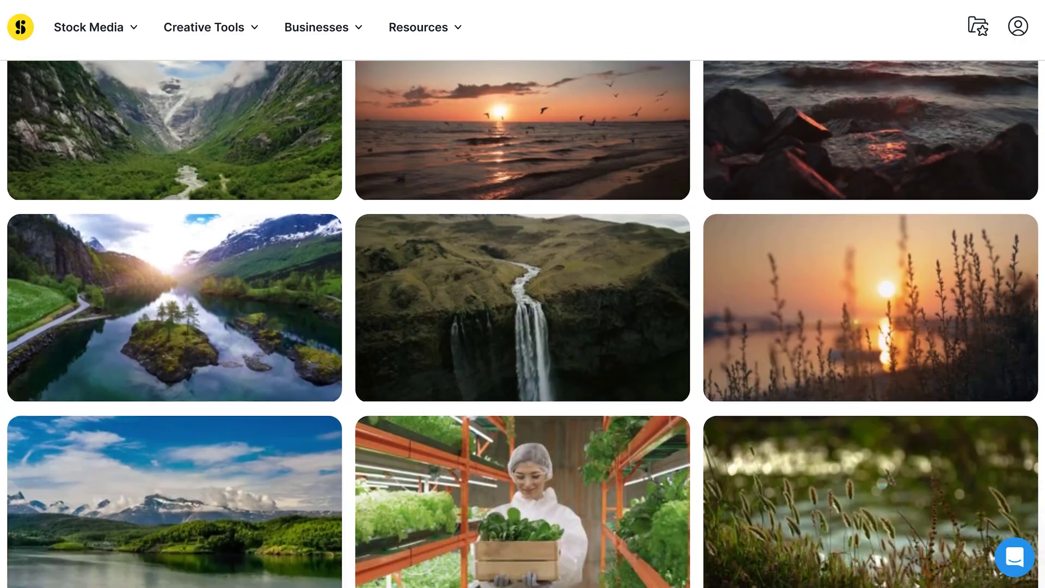
Scroll down through the Storyblocks site toward the Re:Stock collection
{"action": "scroll", "coordinate": [522, 324], "scroll_direction": "down", "scroll_amount": 4}
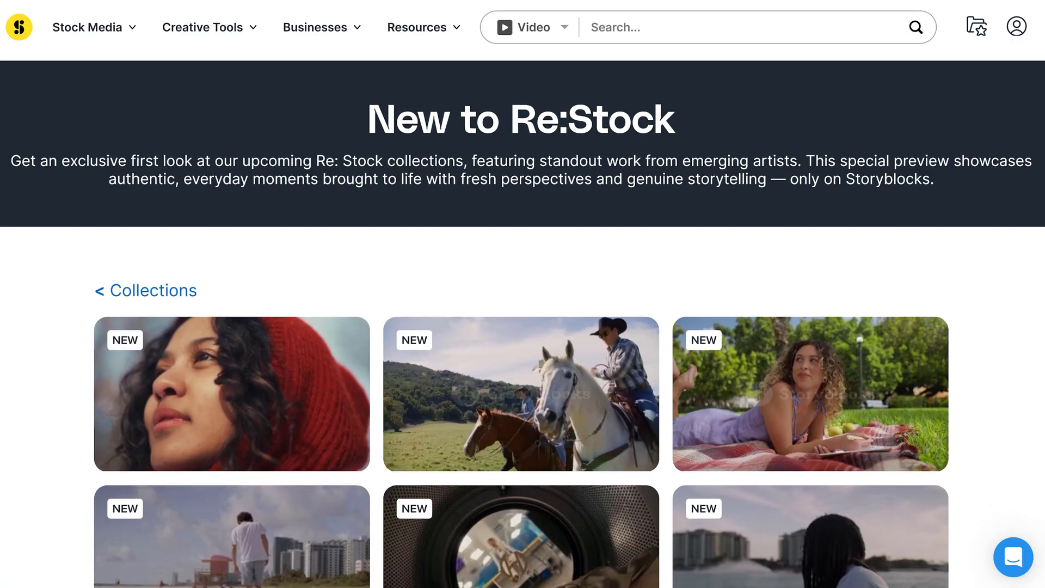
{"action": "scroll", "coordinate": [522, 324], "scroll_direction": "down", "scroll_amount": 3}
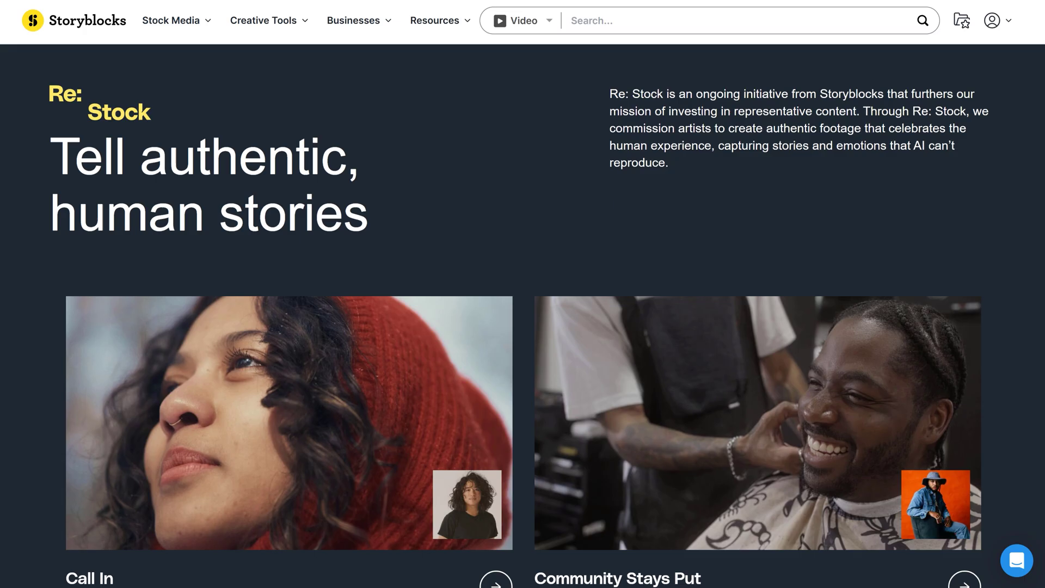
{"action": "scroll", "coordinate": [288, 323], "scroll_direction": "down", "scroll_amount": 5}
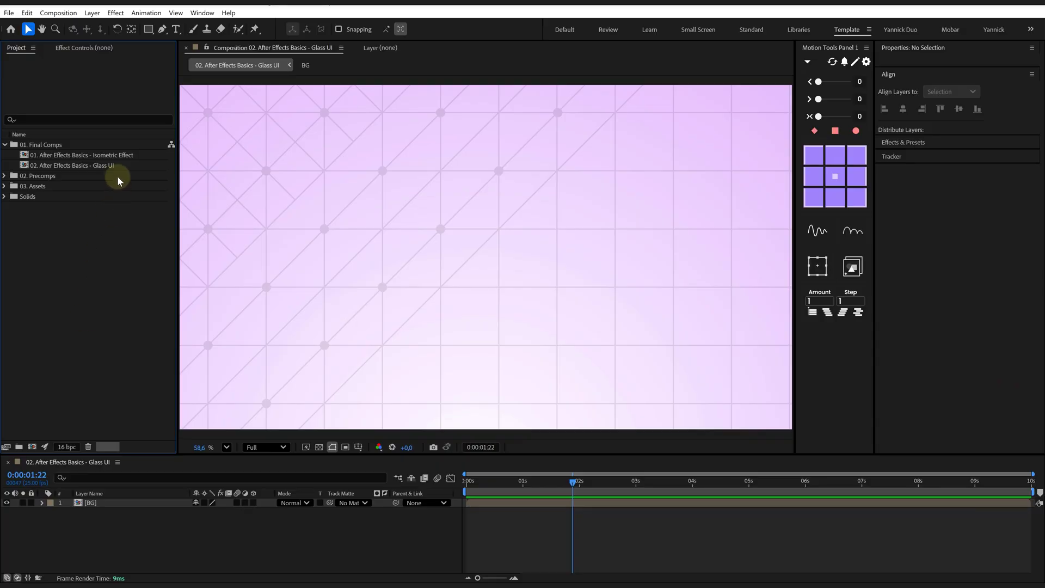
Draw a horizontal Pen-tool line in the Glass UI comp and set its stroke width to 651
{"action": "left_click", "coordinate": [112, 165]}
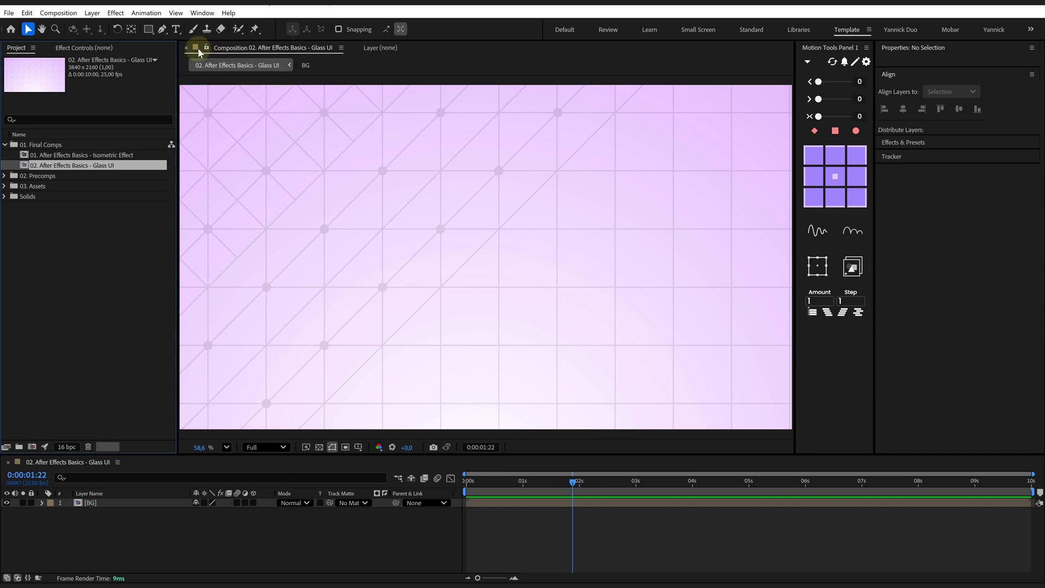
{"action": "left_click", "coordinate": [164, 31]}
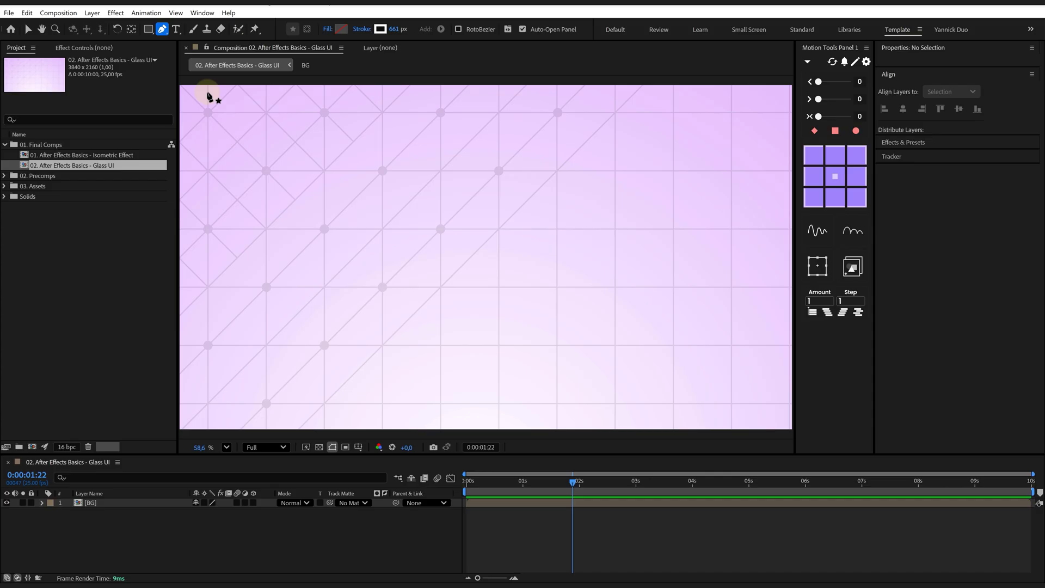
{"action": "left_click", "coordinate": [324, 256]}
{"action": "left_click", "coordinate": [674, 256]}
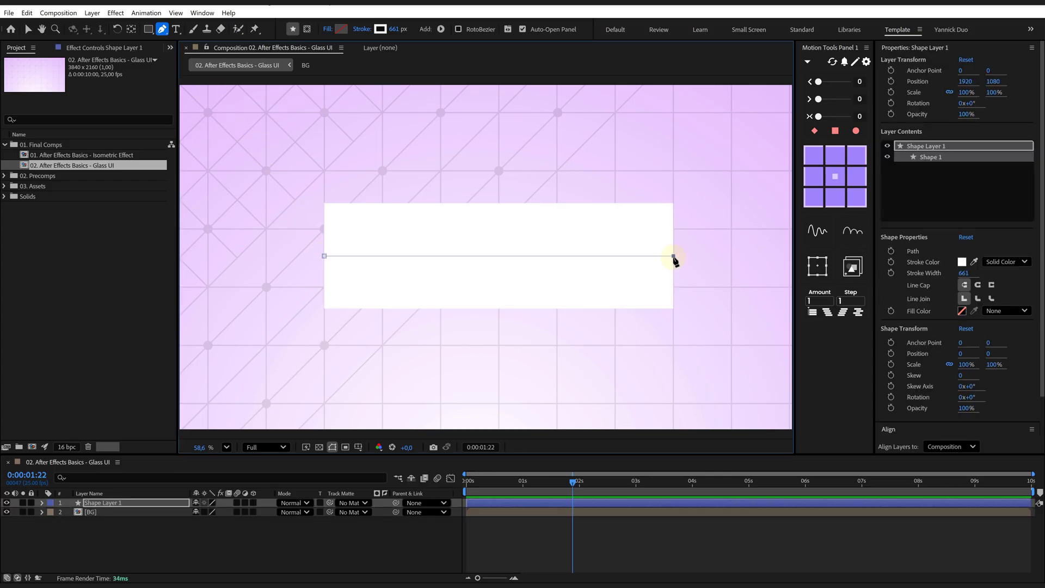
{"action": "mouse_move", "coordinate": [394, 29]}
{"action": "left_mouse_down"}
{"action": "mouse_move", "coordinate": [410, 45]}
{"action": "mouse_move", "coordinate": [395, 47]}
{"action": "mouse_move", "coordinate": [408, 47]}
{"action": "left_mouse_up"}
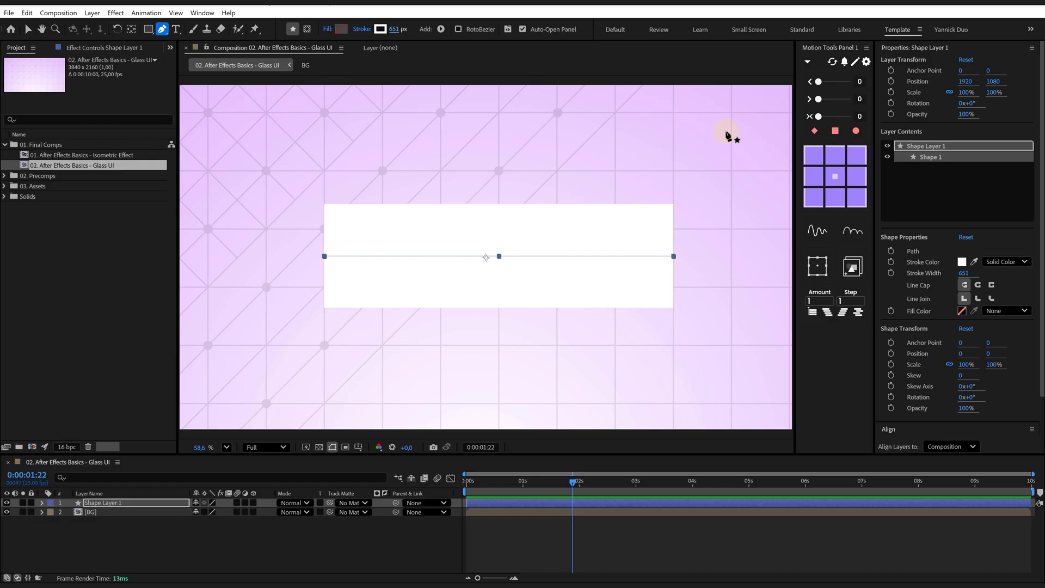
Give Shape Layer 1's stroke a Round line cap and expand the layer's contents
{"action": "left_click", "coordinate": [979, 285]}
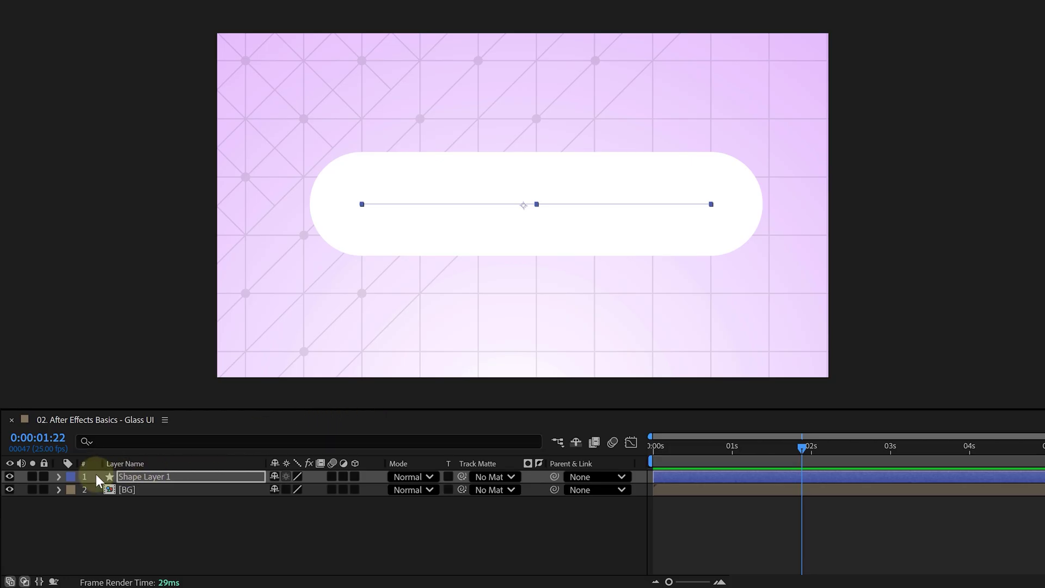
{"action": "left_click", "coordinate": [59, 476]}
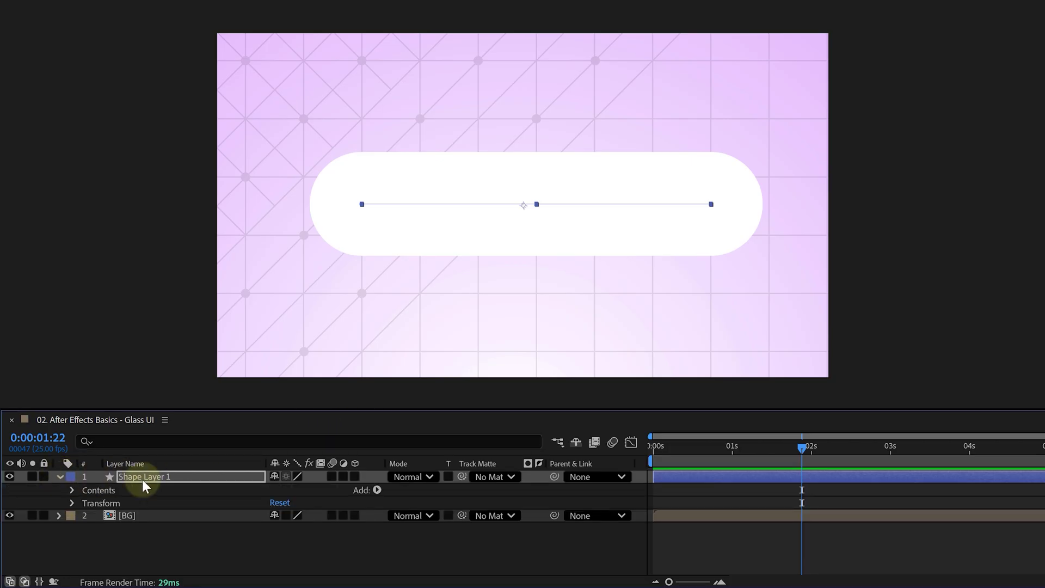
Add Trim Paths to the shape and set both Start and End to 50%
{"action": "left_click", "coordinate": [378, 490]}
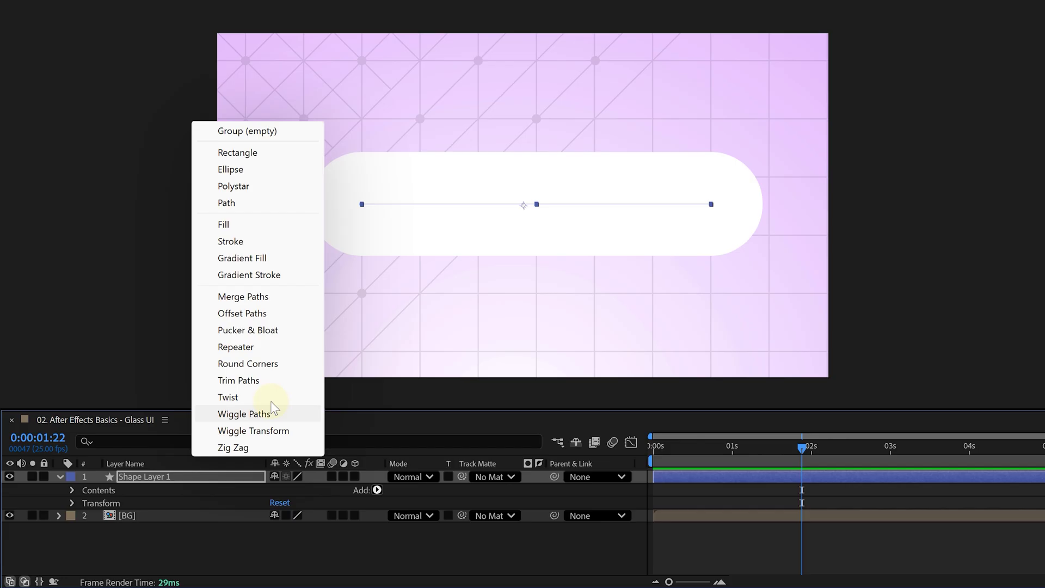
{"action": "left_click", "coordinate": [237, 381]}
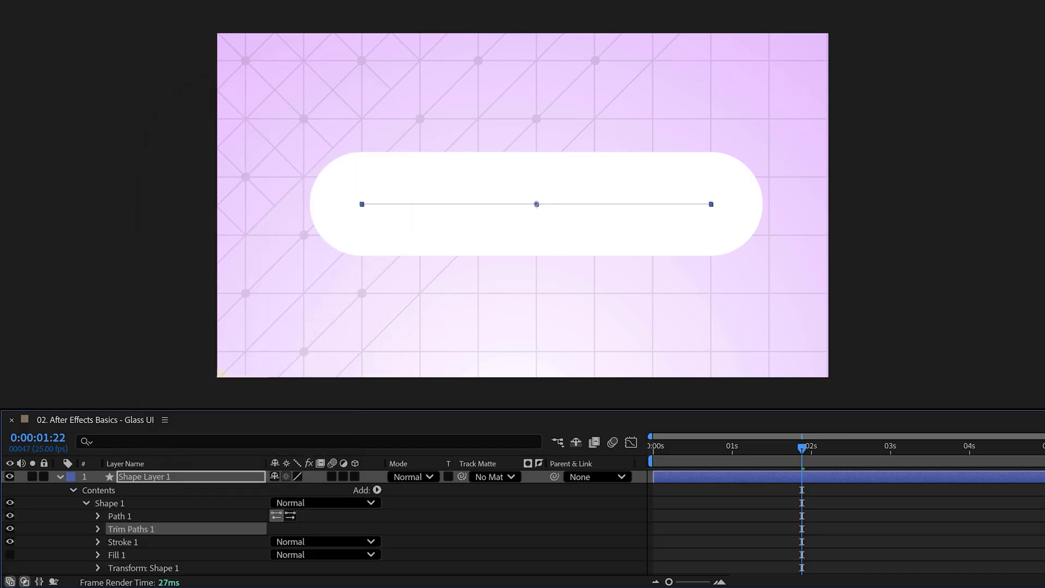
{"action": "left_click", "coordinate": [98, 528]}
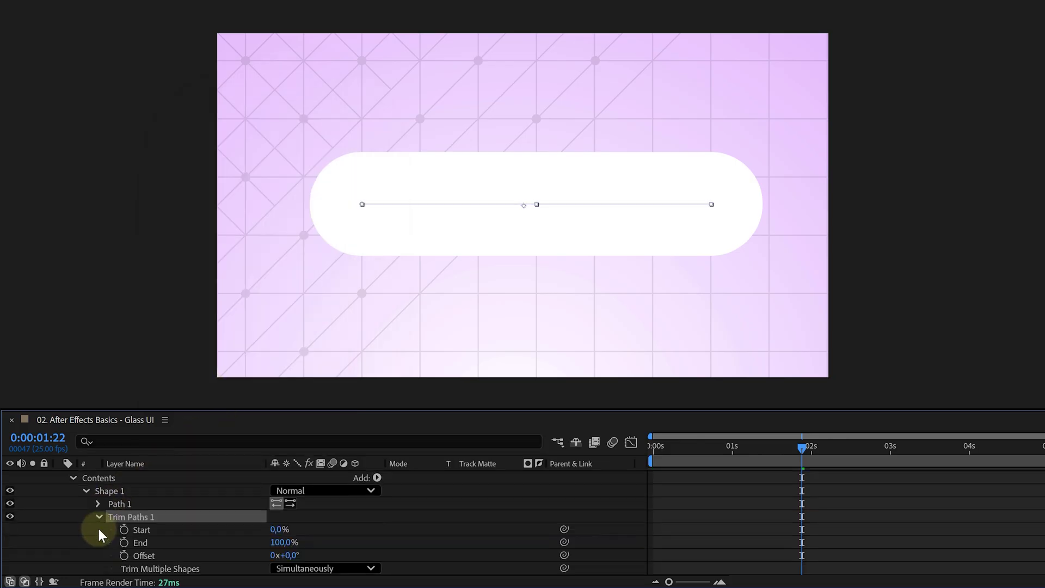
{"action": "left_click", "coordinate": [285, 528]}
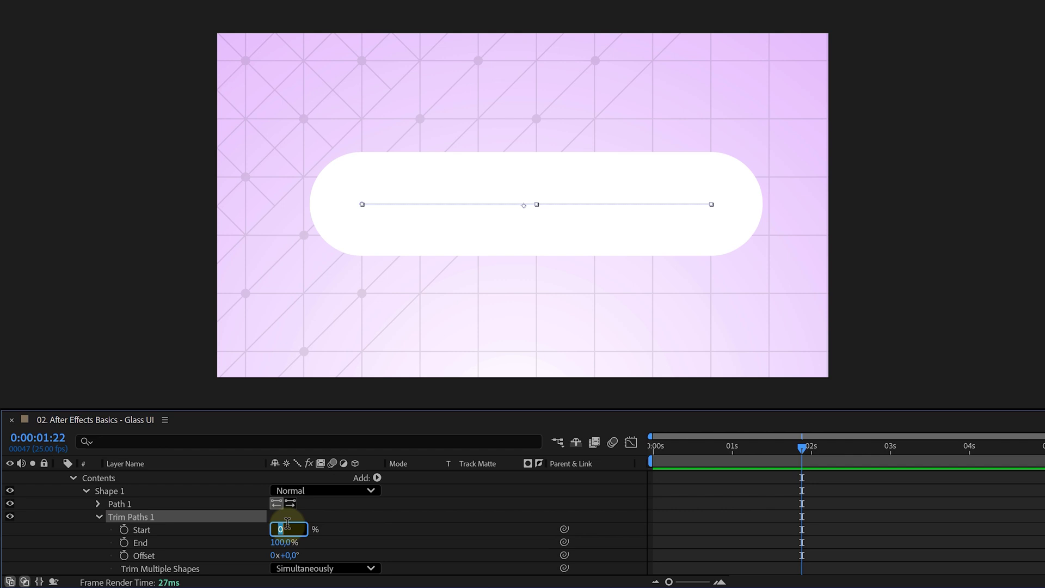
{"action": "type", "text": "50"}
{"action": "left_click", "coordinate": [287, 542]}
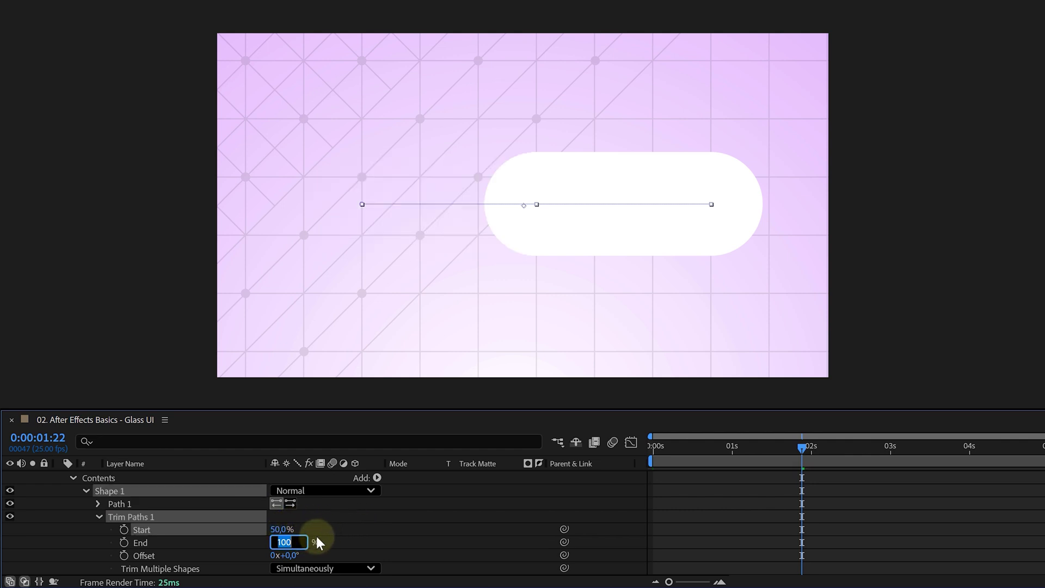
{"action": "type", "text": "50"}
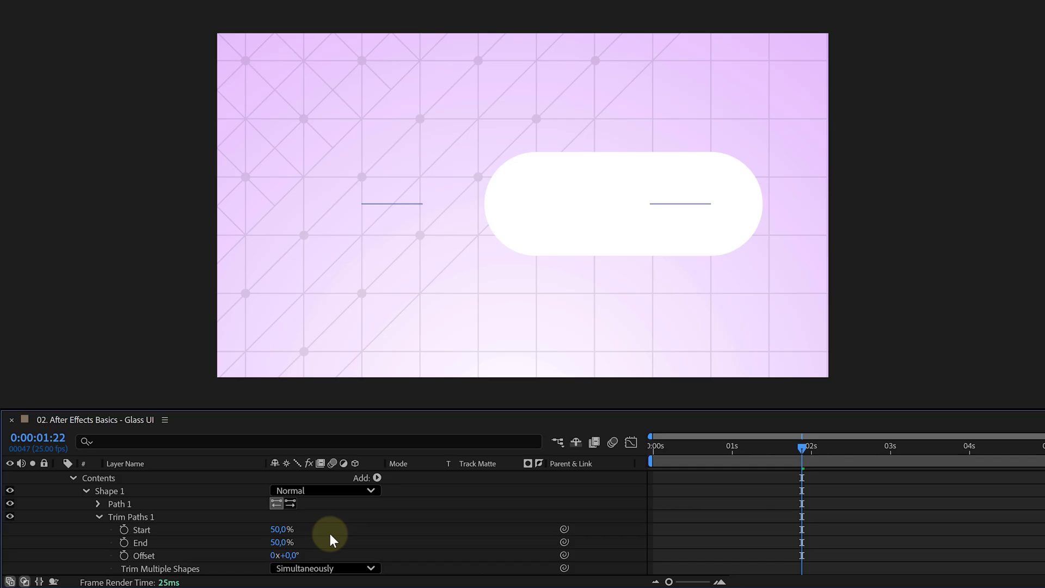
Keyframe Start and End, animating them to 10% and 90% at 2 seconds
{"action": "left_click", "coordinate": [283, 527]}
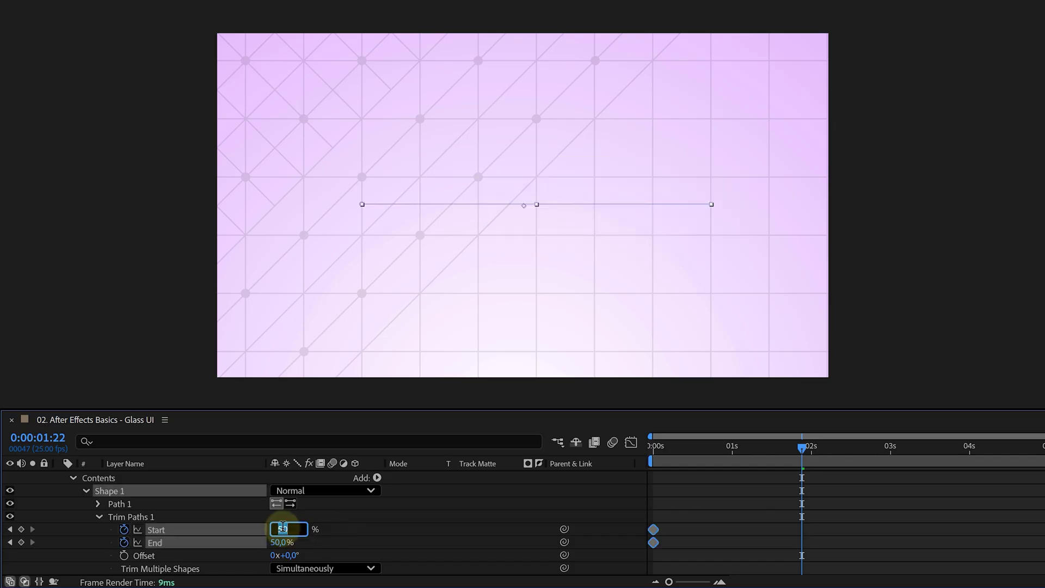
{"action": "type", "text": "10"}
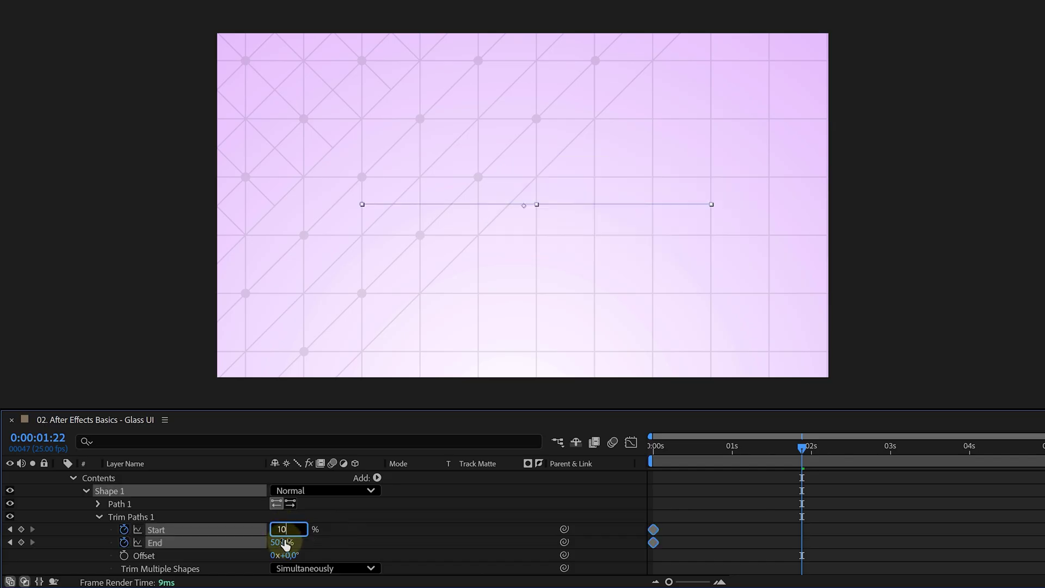
{"action": "left_click", "coordinate": [284, 540]}
{"action": "type", "text": "90"}
{"action": "key", "text": "Return"}
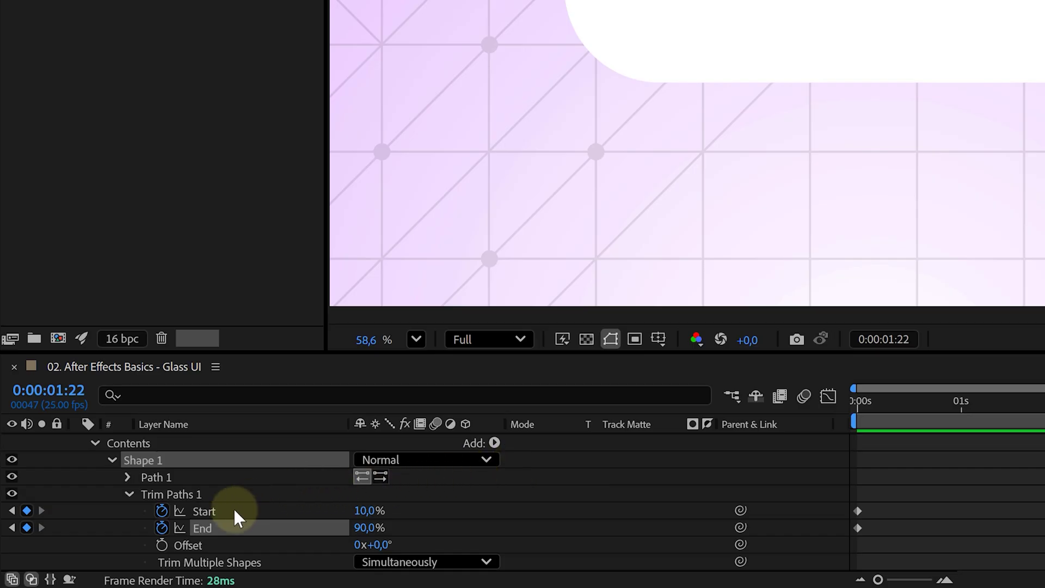
Keyframe Stroke Width from 0 at the first frame and apply Motion Tools' Elastic overshoot
{"action": "left_click", "coordinate": [235, 510]}
{"action": "left_click", "coordinate": [233, 526], "text": "shift"}
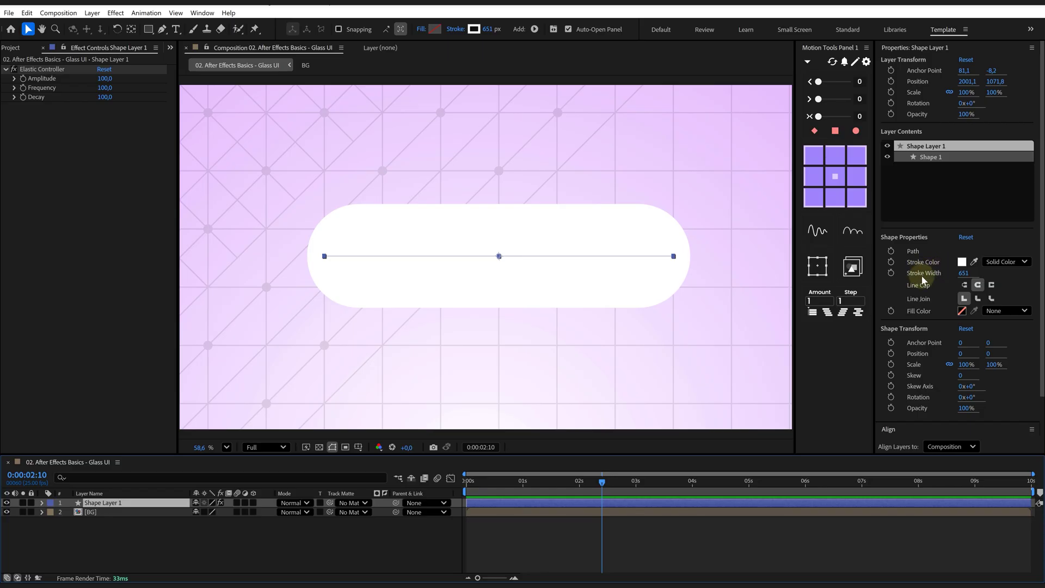
{"action": "left_click", "coordinate": [893, 276]}
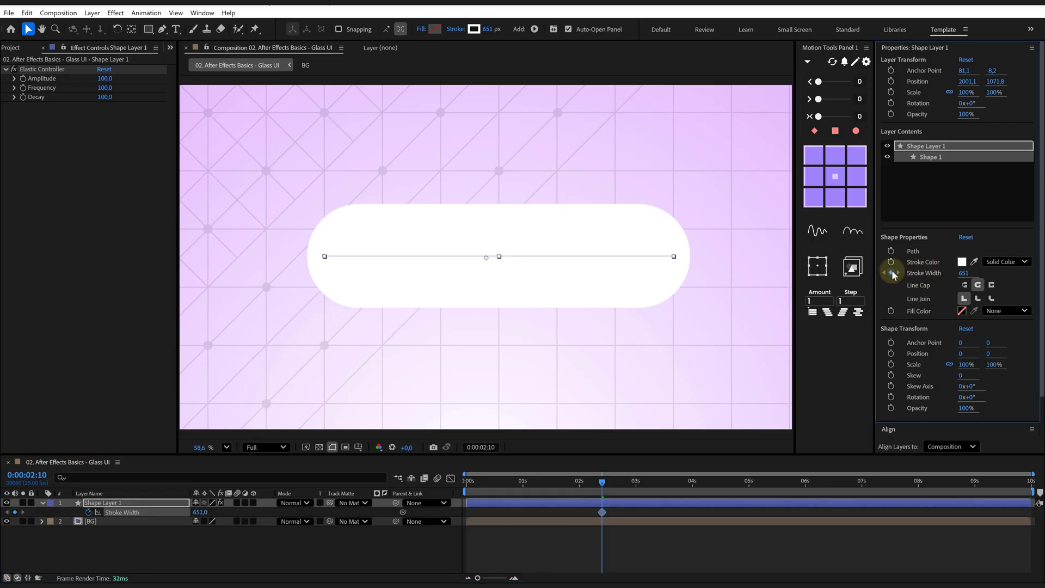
{"action": "key", "text": "Home"}
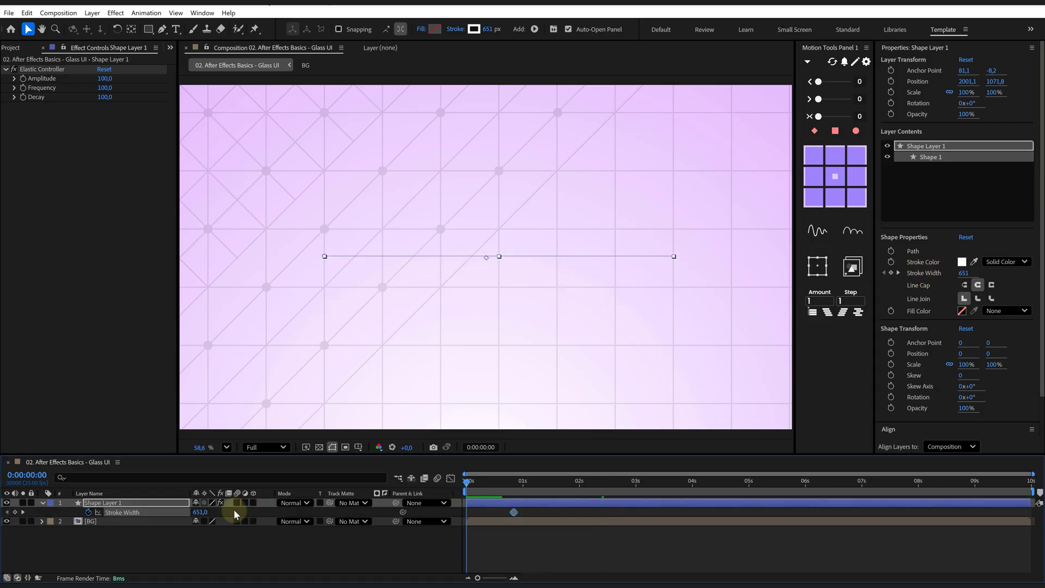
{"action": "left_click", "coordinate": [136, 512]}
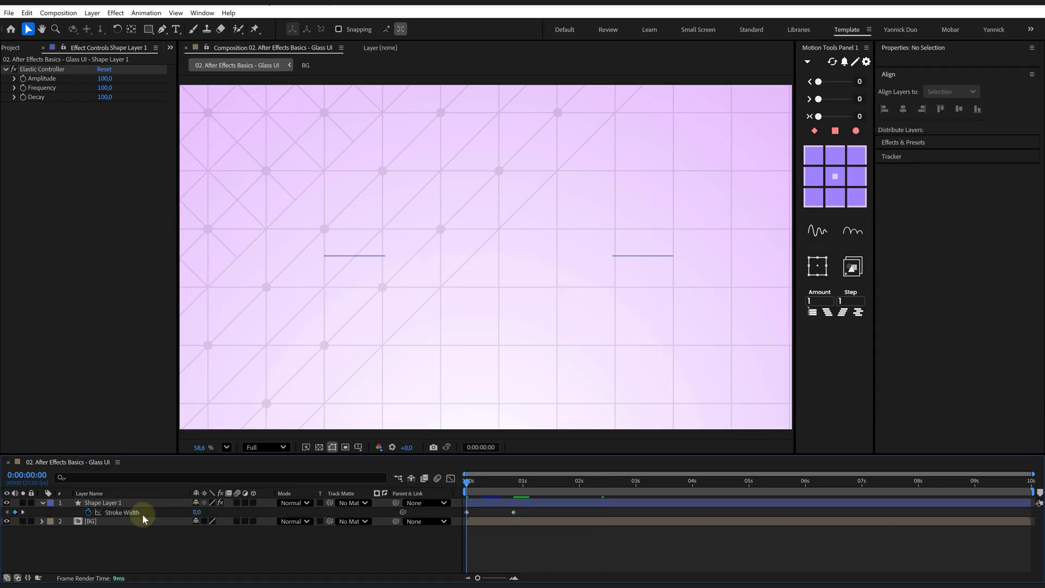
{"action": "left_click", "coordinate": [814, 233]}
{"action": "key", "text": "space"}
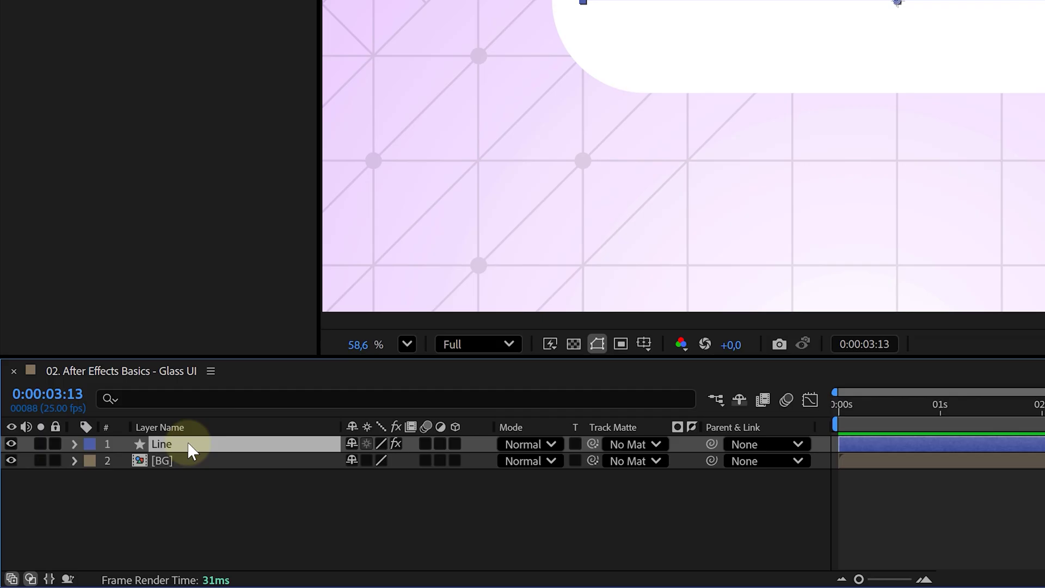
Duplicate the line as 'Displace Map' with a pure black (000000) stroke, then reselect Line
{"action": "key", "text": "ctrl+d"}
{"action": "key", "text": "Return"}
{"action": "type", "text": "Di"}
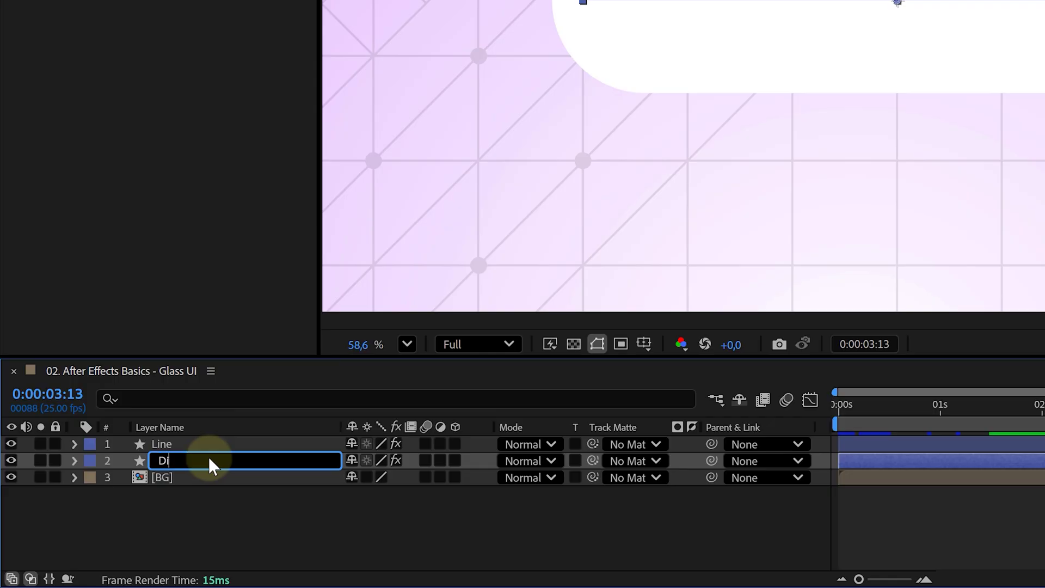
{"action": "type", "text": "splace Map"}
{"action": "key", "text": "Return"}
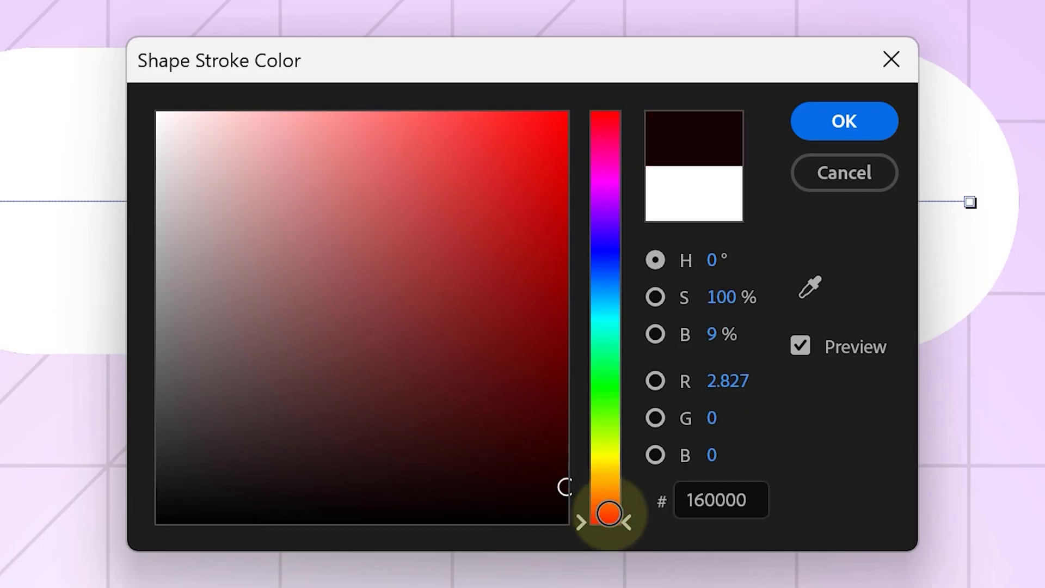
{"action": "left_click_drag", "start_coordinate": [606, 509], "coordinate": [676, 571]}
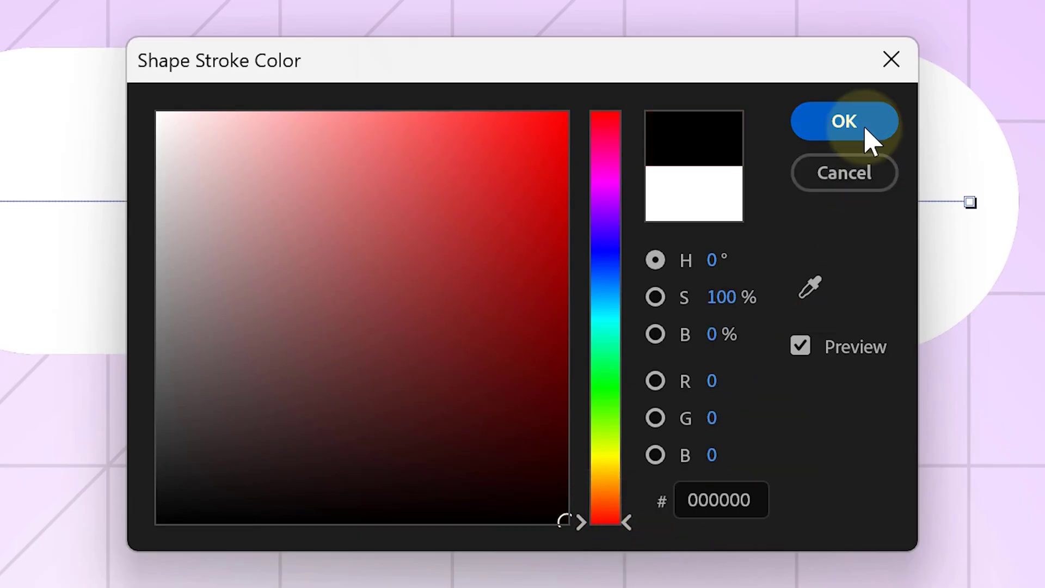
{"action": "left_click", "coordinate": [868, 136]}
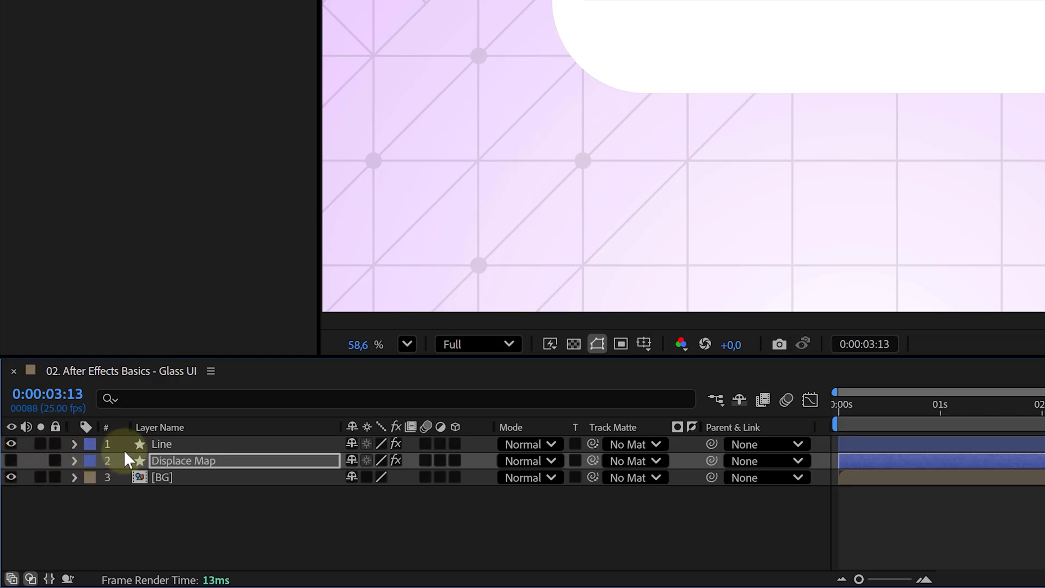
{"action": "left_click", "coordinate": [172, 443]}
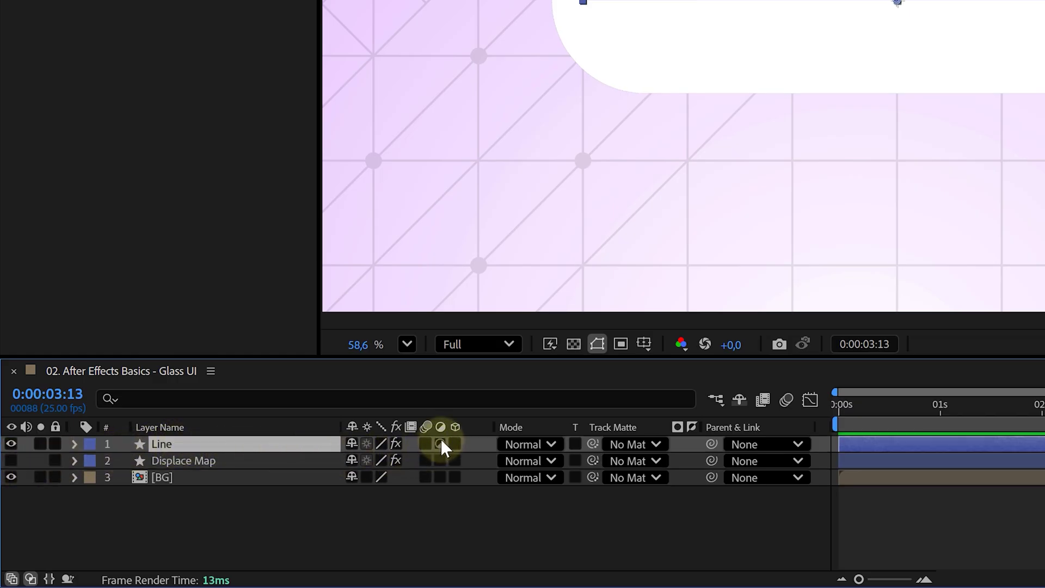
Apply Fast Box Blur to the Line layer with a blur radius of 7
{"action": "left_click", "coordinate": [695, 52]}
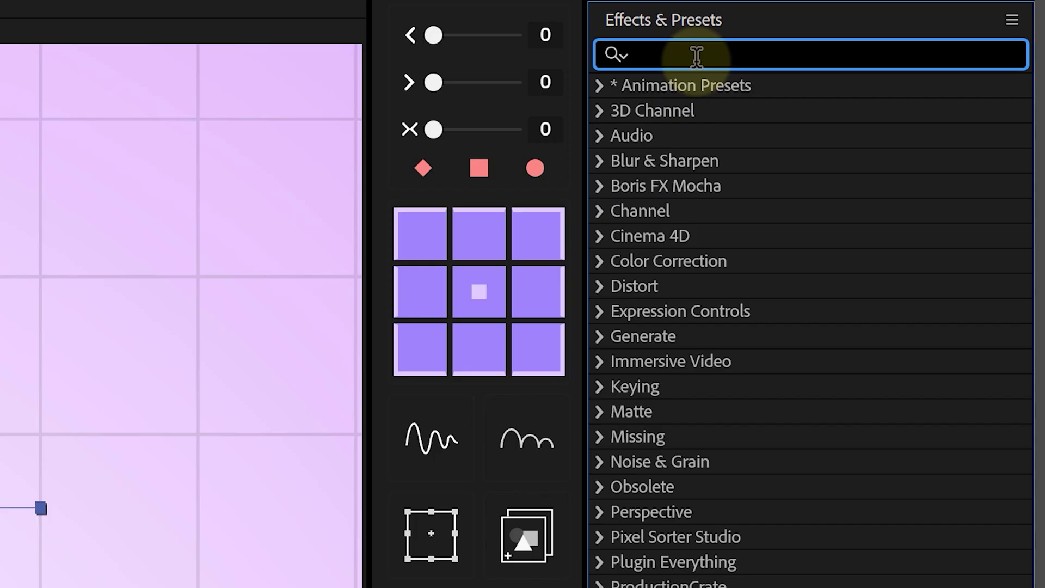
{"action": "type", "text": "fast box blur"}
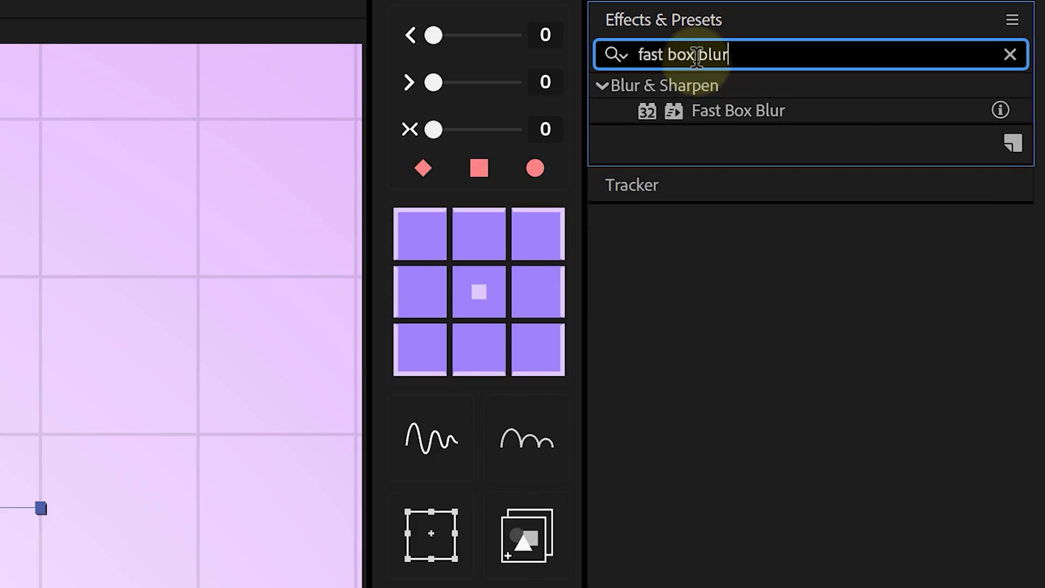
{"action": "double_click", "coordinate": [725, 115]}
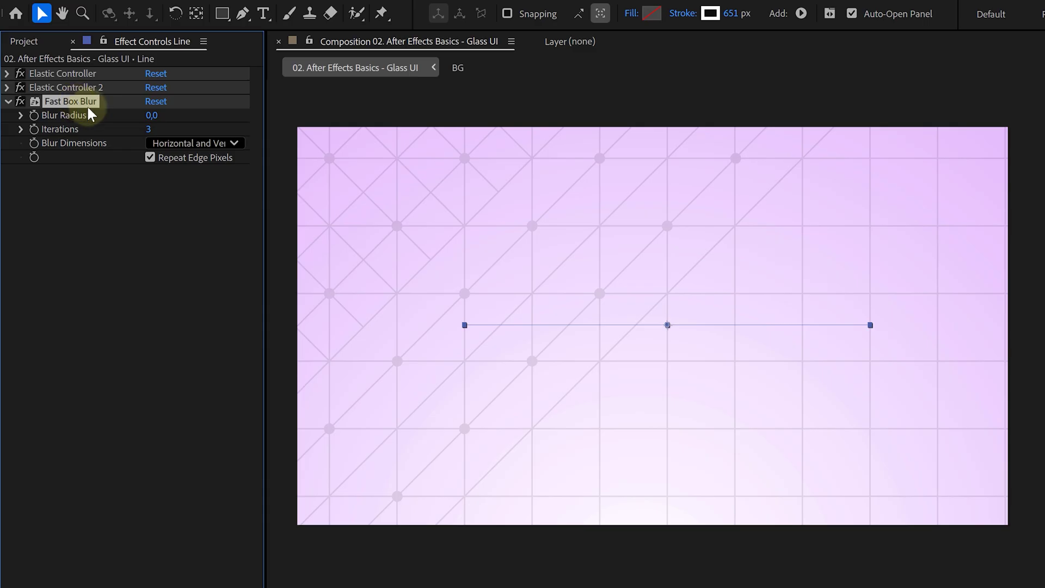
{"action": "left_click", "coordinate": [151, 115]}
{"action": "type", "text": "7"}
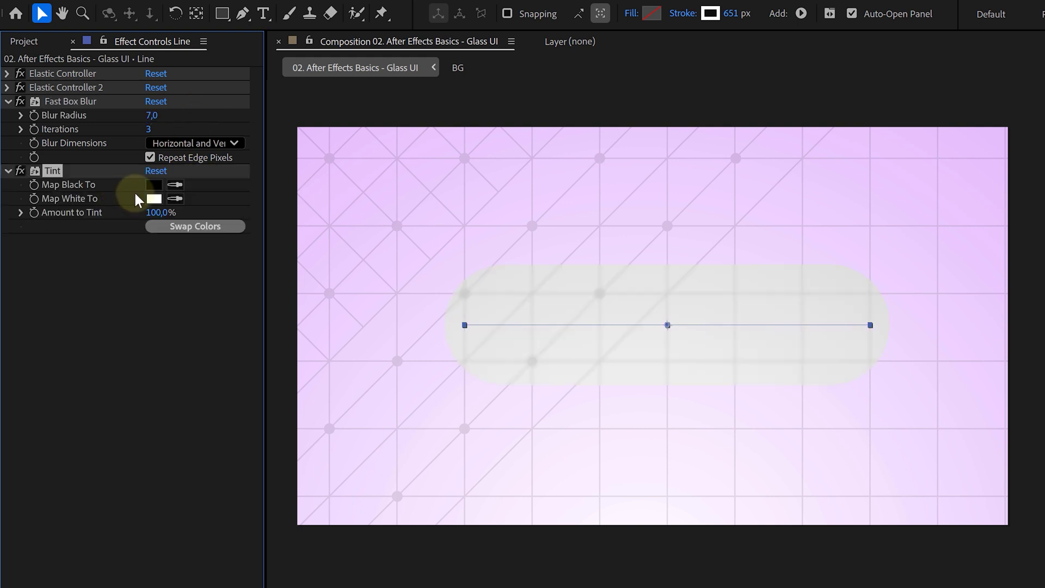
Add a 20% white Tint, VR Chromatic Aberrations and a Displacement Map to Line
{"action": "left_click", "coordinate": [154, 185]}
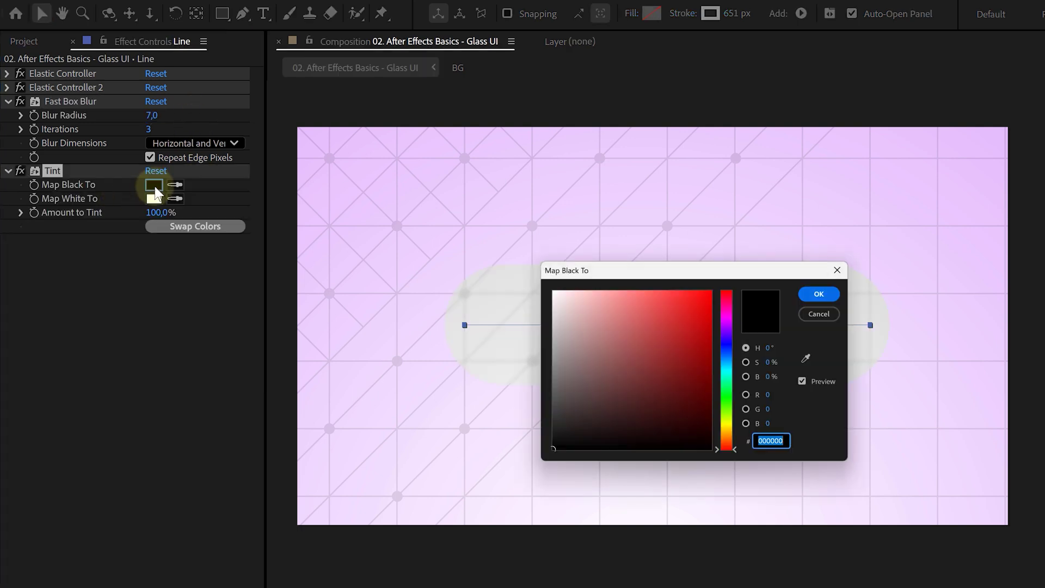
{"action": "left_click", "coordinate": [554, 313]}
{"action": "left_click_drag", "start_coordinate": [554, 312], "coordinate": [551, 290]}
{"action": "left_click", "coordinate": [816, 294]}
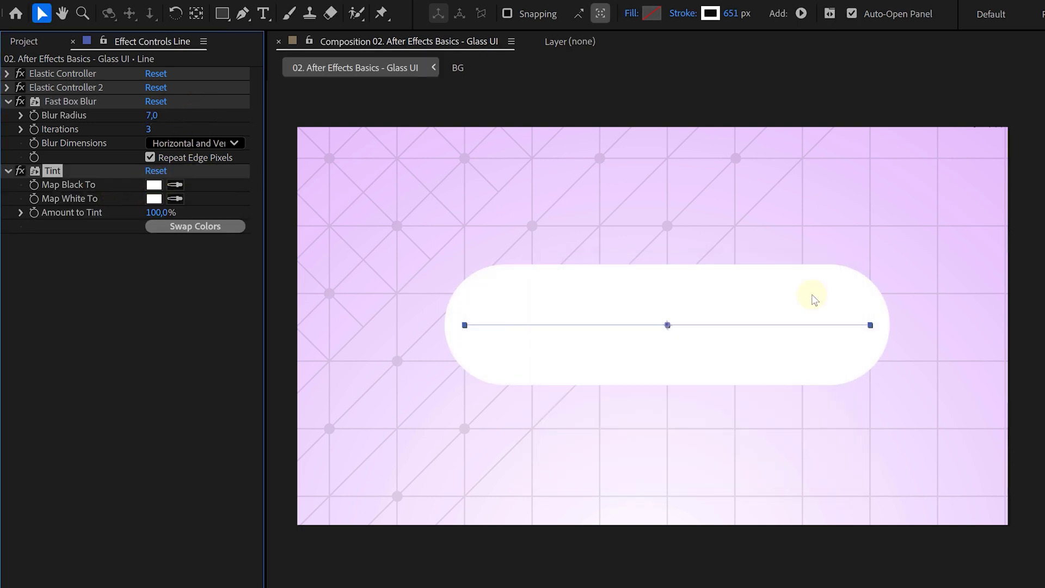
{"action": "left_click", "coordinate": [160, 212]}
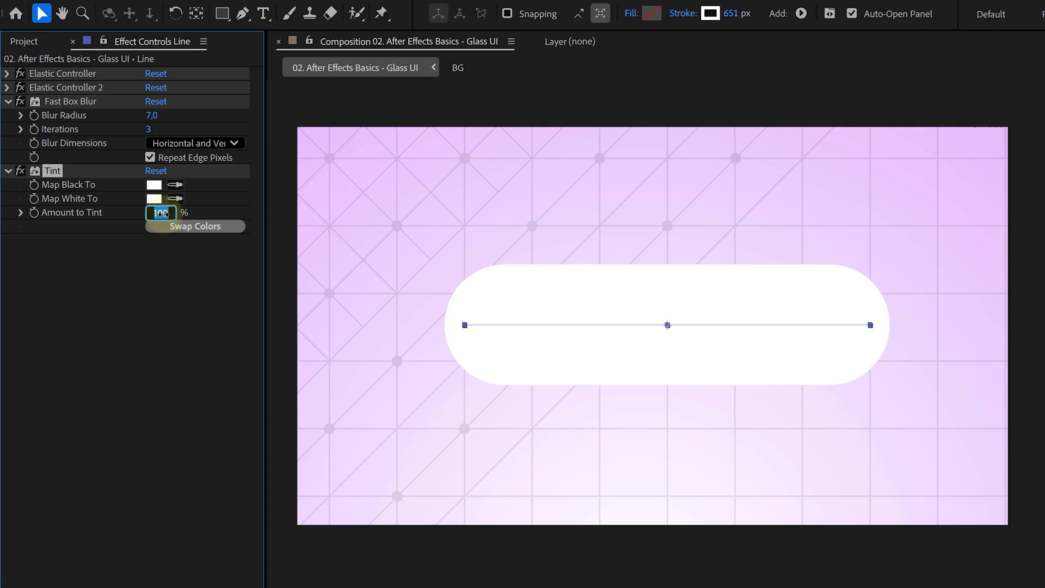
{"action": "type", "text": "20"}
{"action": "left_click", "coordinate": [167, 252]}
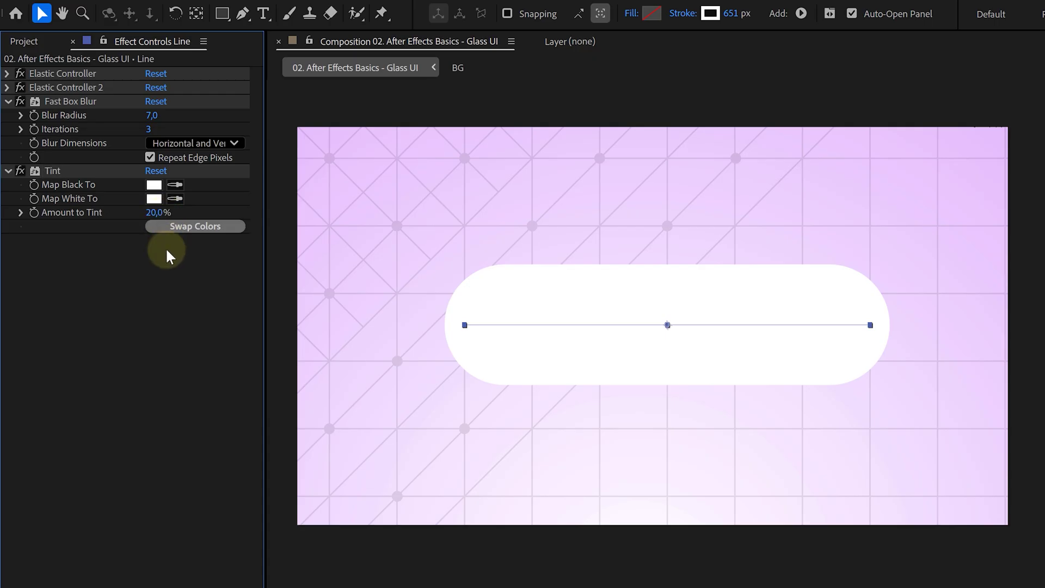
{"action": "key", "text": "ctrl+alt+shift+e"}
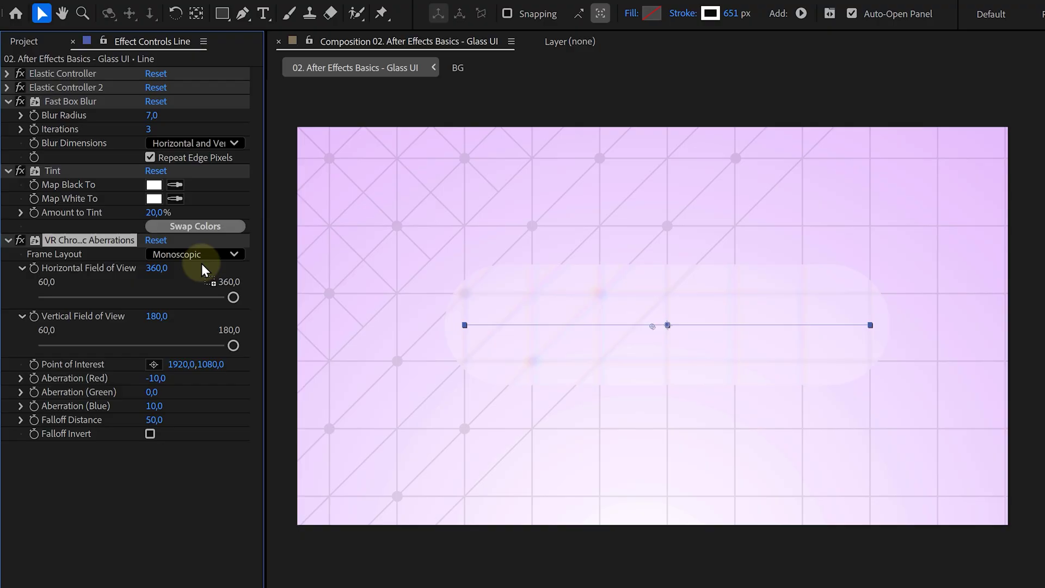
{"action": "left_click_drag", "start_coordinate": [202, 264], "coordinate": [155, 474]}
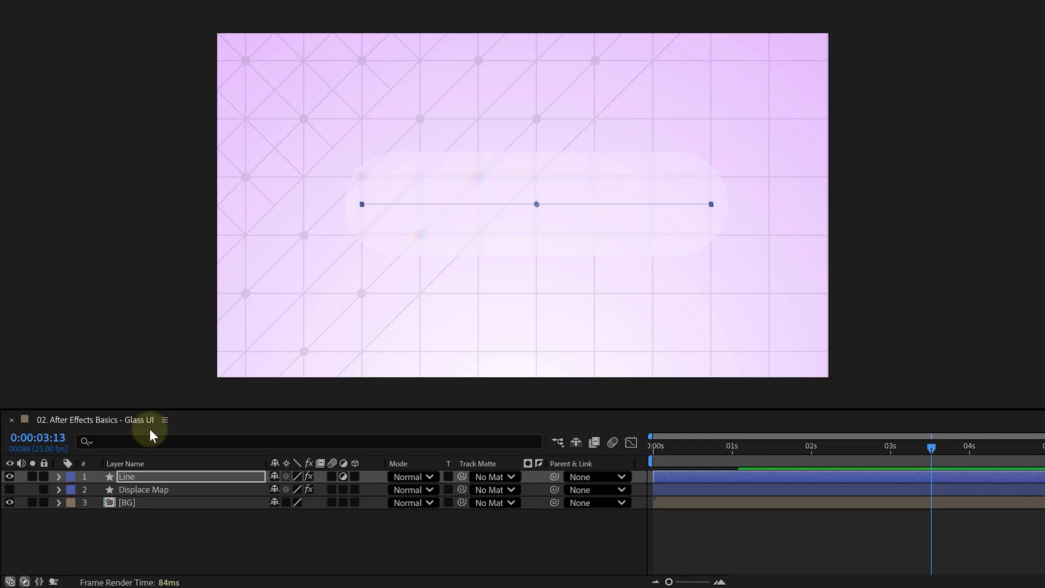
Make Displace Map visible and give it an Inner Glow layer style with size 120
{"action": "left_click", "coordinate": [136, 489]}
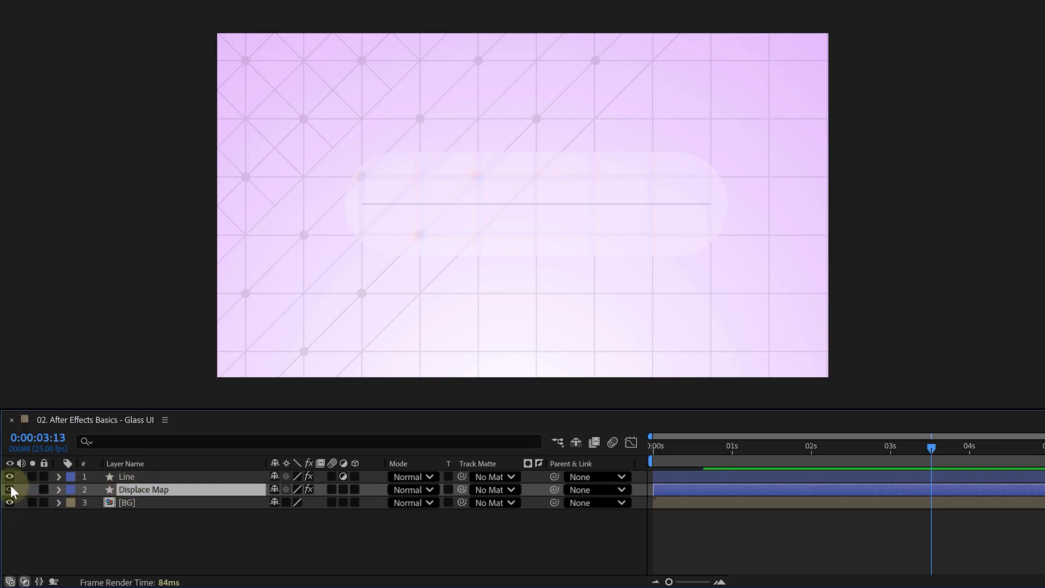
{"action": "left_click", "coordinate": [9, 489]}
{"action": "right_click", "coordinate": [147, 487]}
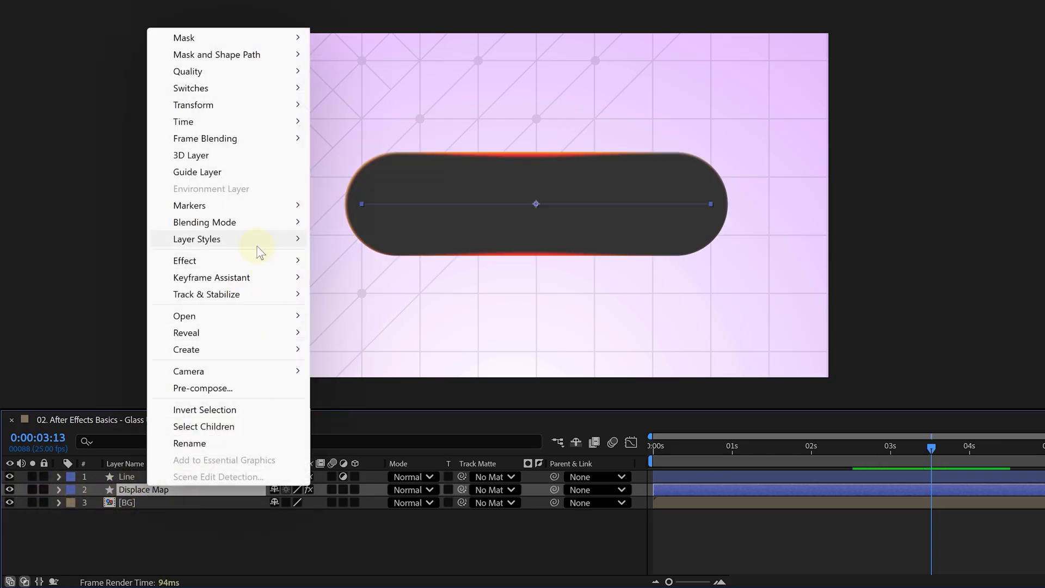
{"action": "mouse_move", "coordinate": [258, 245]}
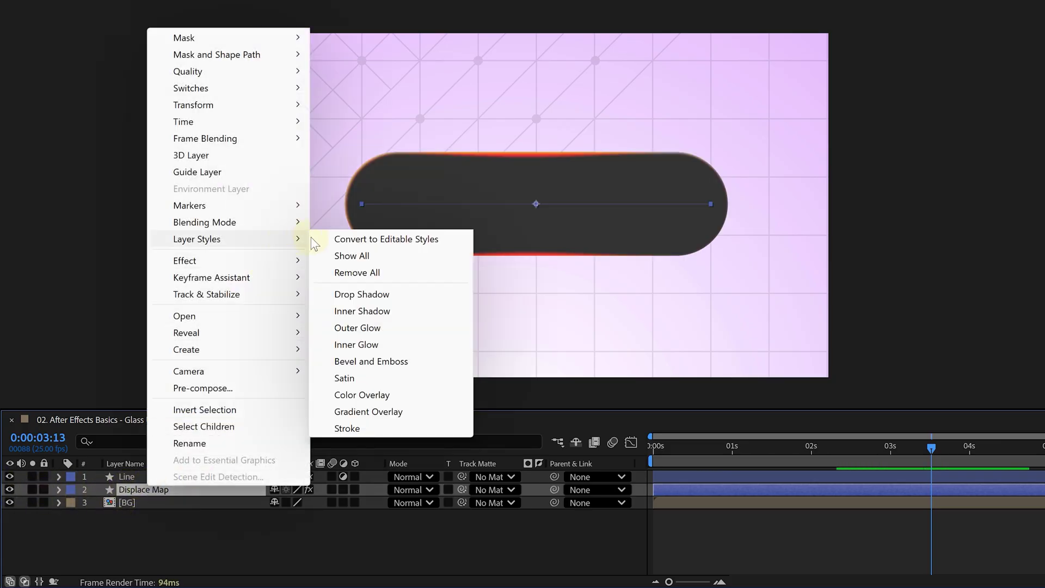
{"action": "left_click", "coordinate": [384, 345]}
{"action": "left_click", "coordinate": [84, 562]}
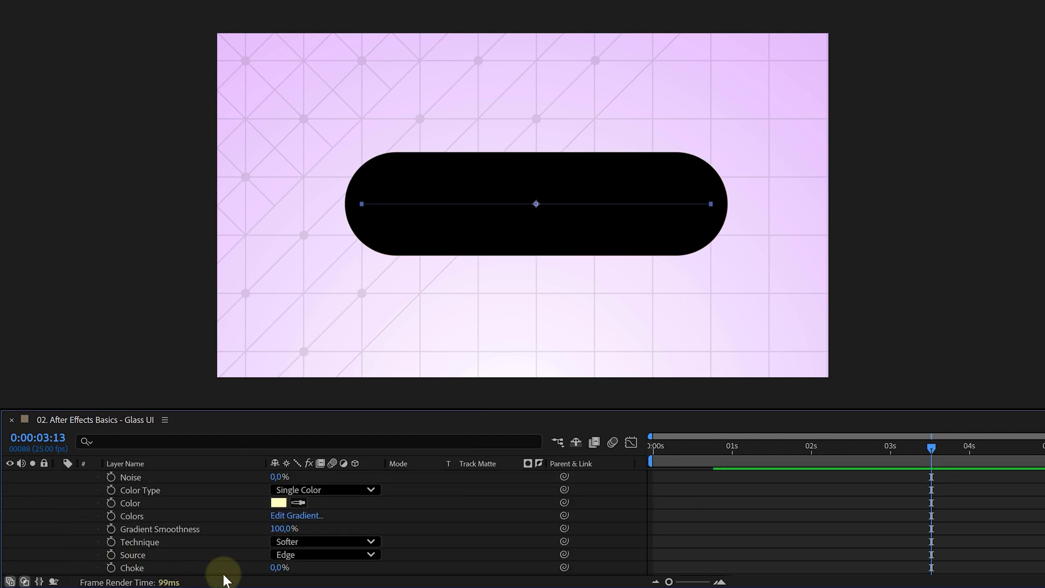
{"action": "scroll", "coordinate": [253, 576], "scroll_direction": "down", "scroll_amount": 1}
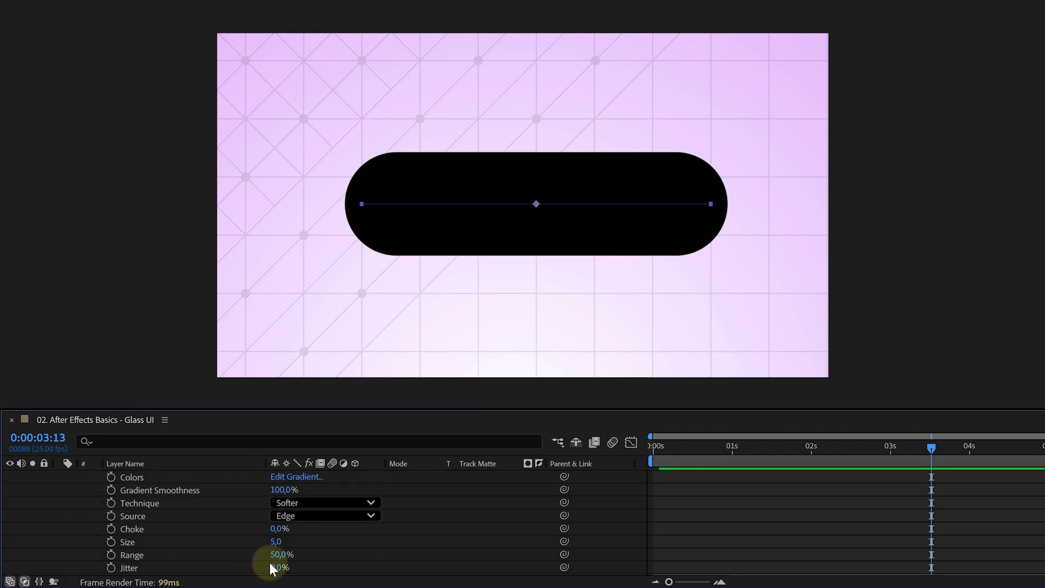
{"action": "left_click_drag", "start_coordinate": [275, 542], "coordinate": [378, 533]}
{"action": "scroll", "coordinate": [375, 536], "scroll_direction": "up", "scroll_amount": 5}
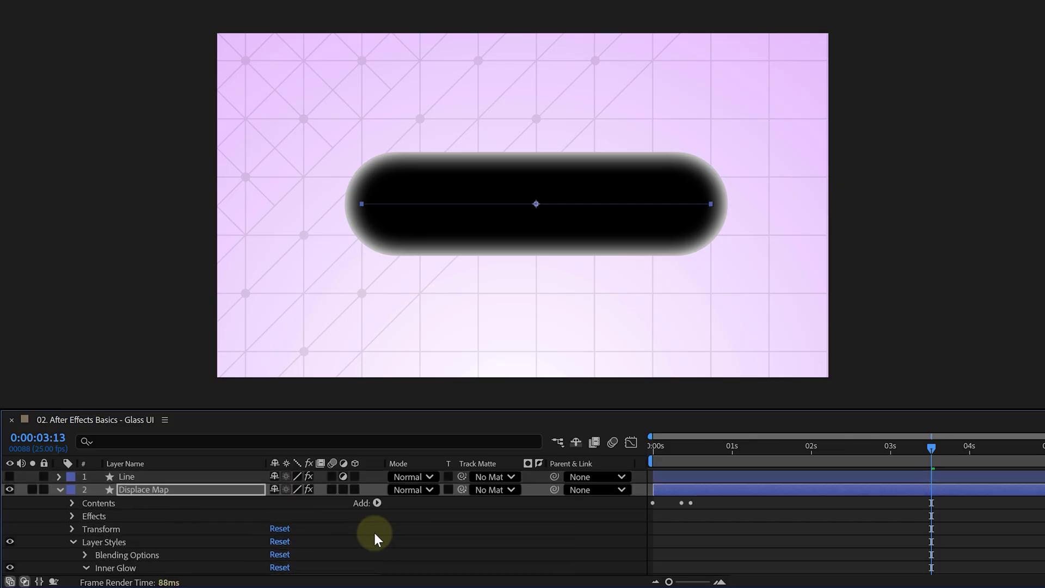
Hide Displace Map; drive Line's Displacement Map by its luminance, max horizontal 61, vertical 47
{"action": "left_click", "coordinate": [10, 486]}
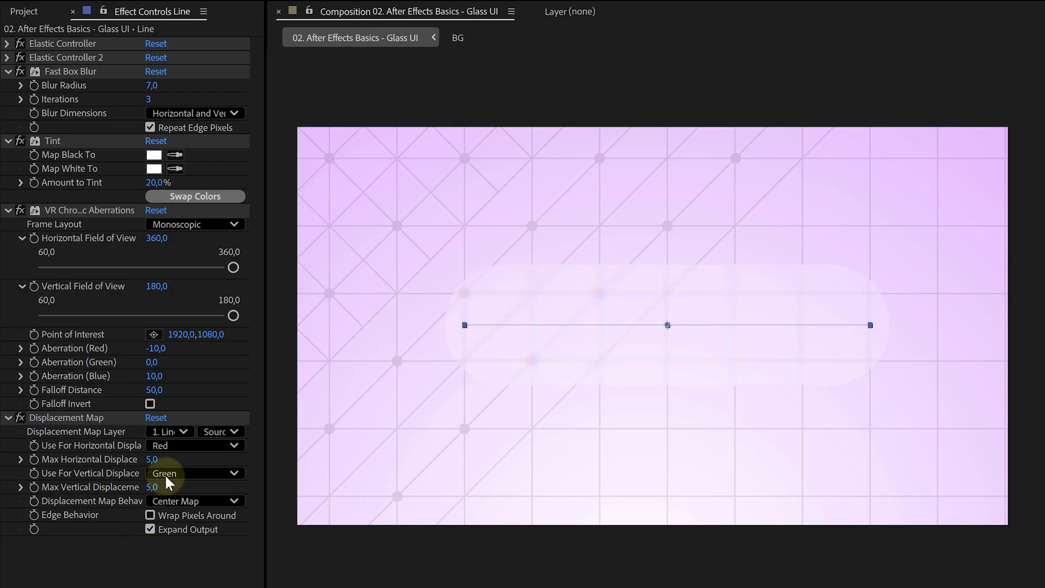
{"action": "left_click", "coordinate": [163, 445]}
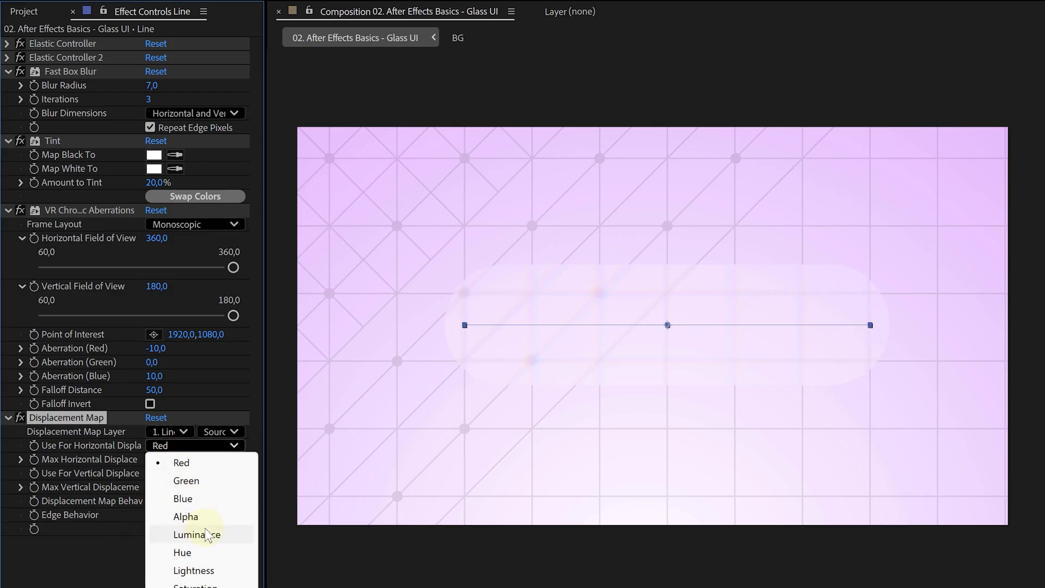
{"action": "left_click", "coordinate": [197, 534]}
{"action": "left_click", "coordinate": [197, 472]}
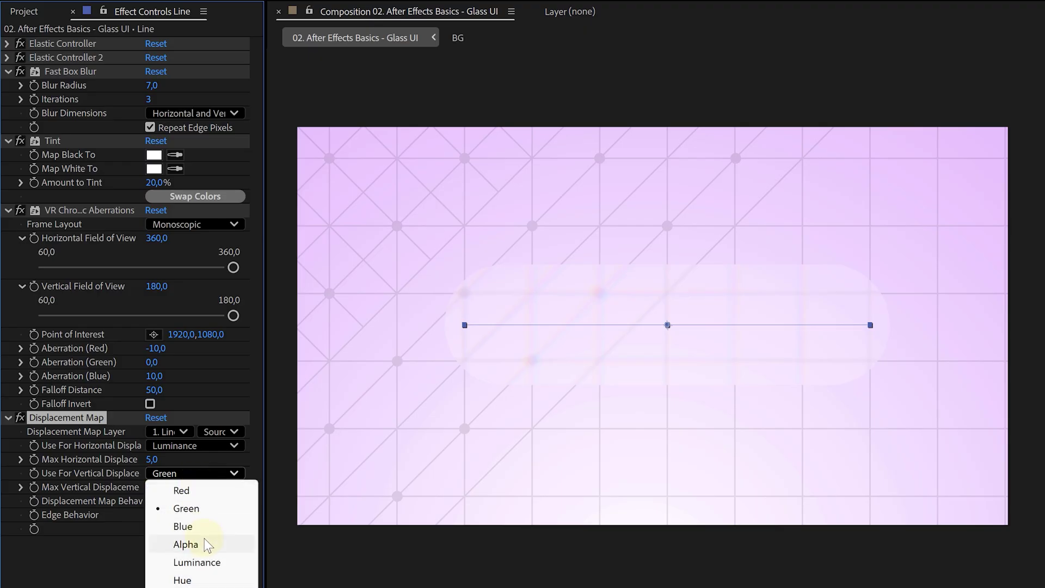
{"action": "left_click", "coordinate": [202, 562]}
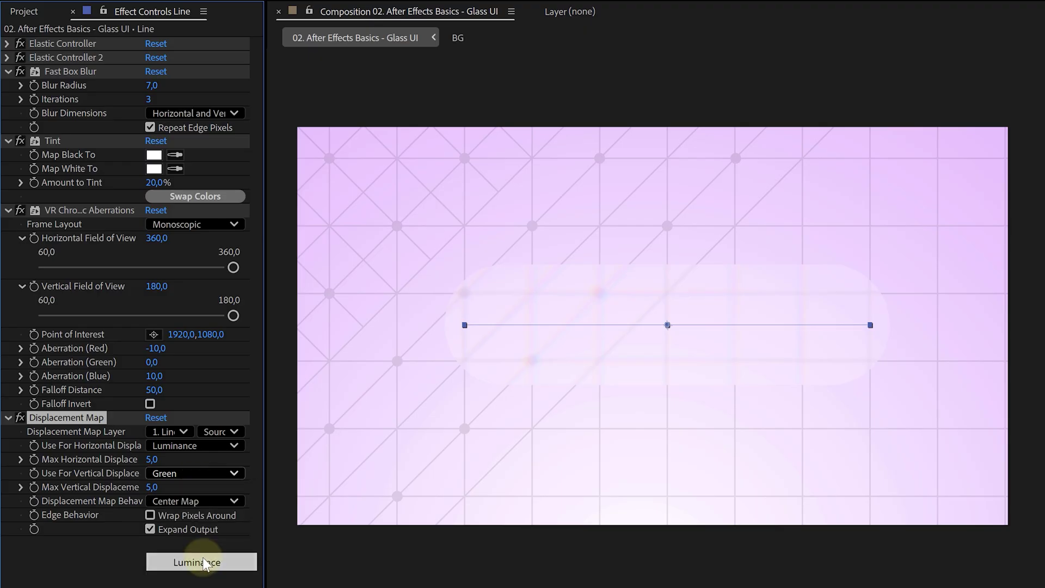
{"action": "left_click", "coordinate": [181, 431]}
{"action": "left_click", "coordinate": [197, 493]}
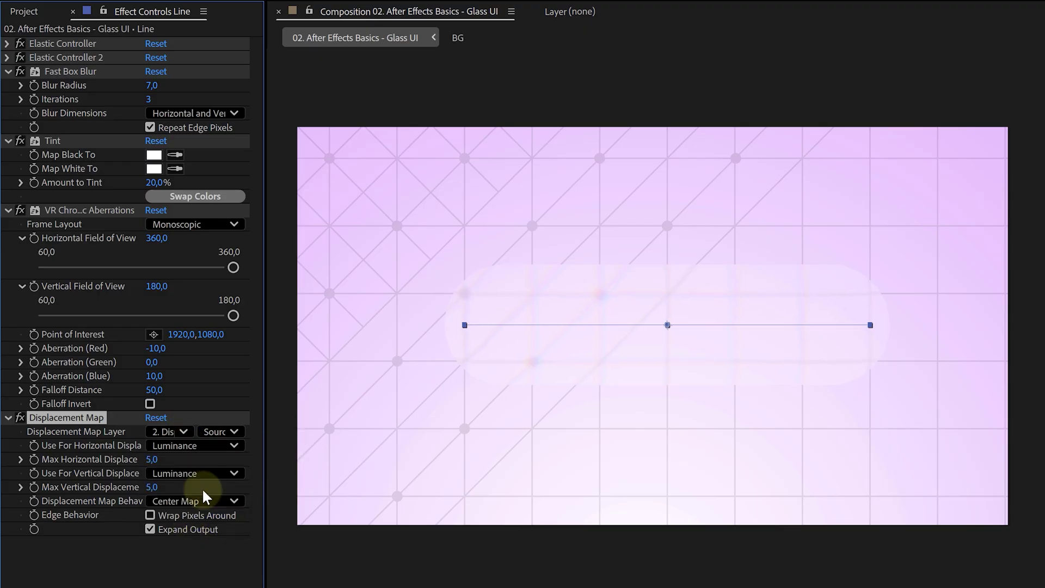
{"action": "left_click_drag", "start_coordinate": [155, 459], "coordinate": [209, 456]}
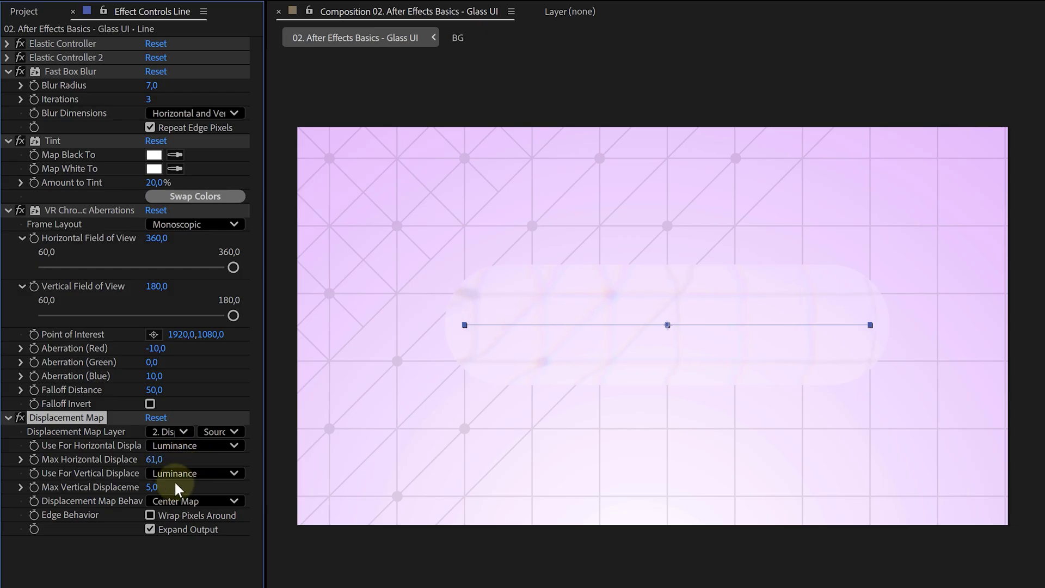
{"action": "left_click_drag", "start_coordinate": [152, 486], "coordinate": [174, 474]}
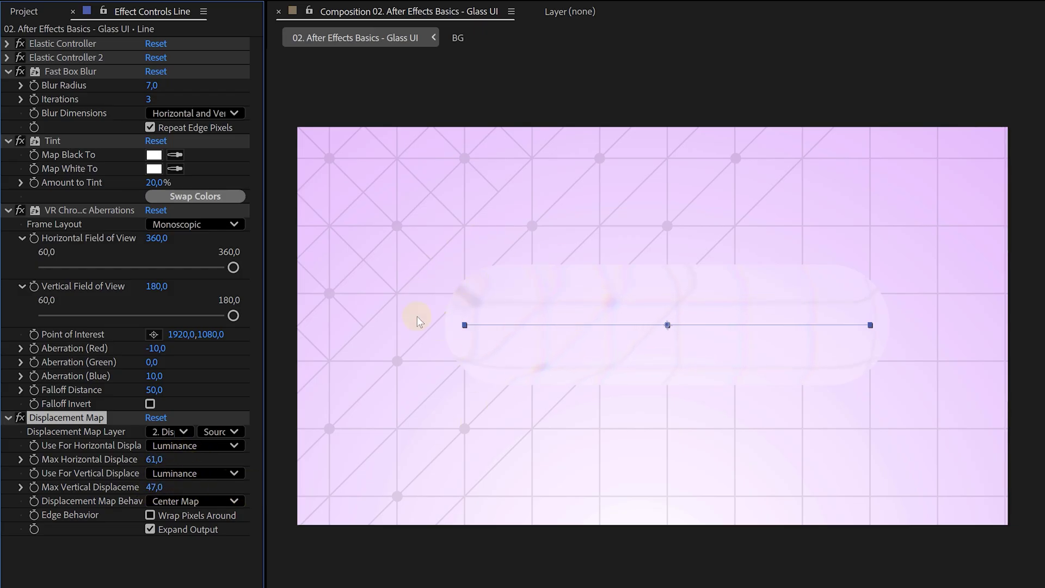
Duplicate Displace Map as a layer named 'Highlight' with Screen blending mode
{"action": "left_click", "coordinate": [155, 489]}
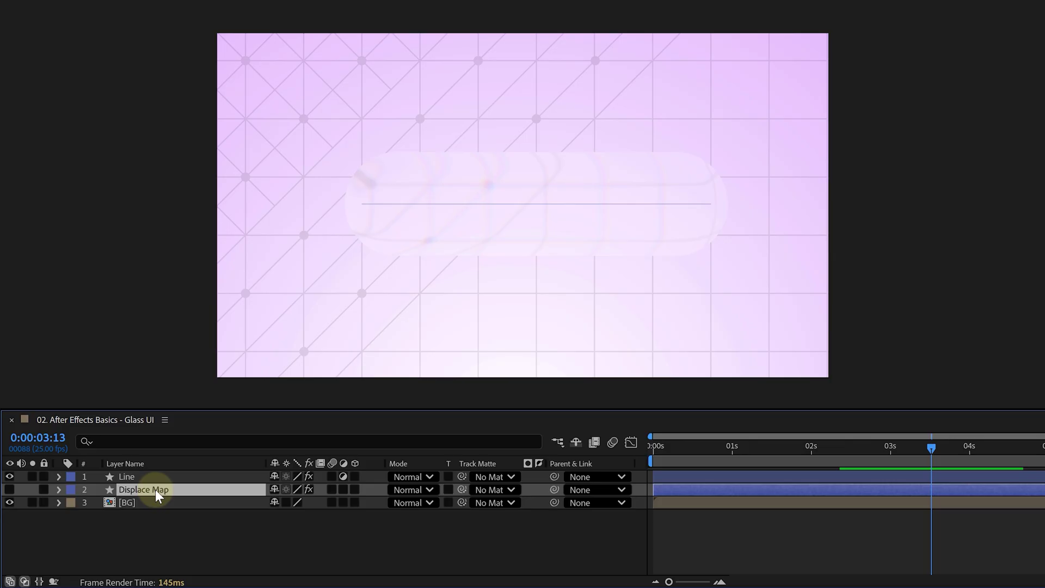
{"action": "key", "text": "ctrl+d"}
{"action": "left_click_drag", "start_coordinate": [155, 489], "coordinate": [152, 475]}
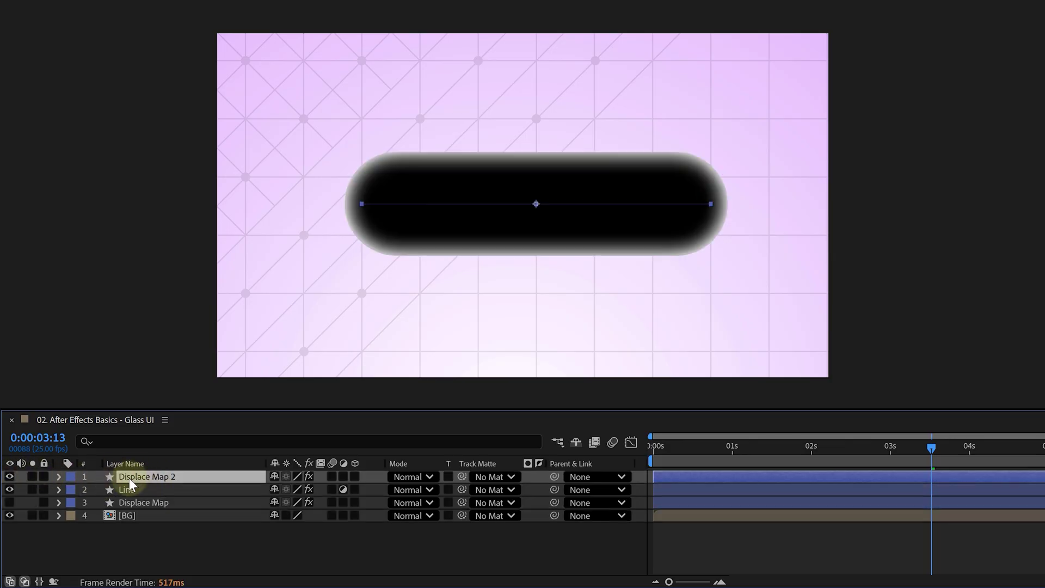
{"action": "left_click", "coordinate": [129, 478]}
{"action": "key", "text": "Return"}
{"action": "type", "text": "Highlight"}
{"action": "key", "text": "Return"}
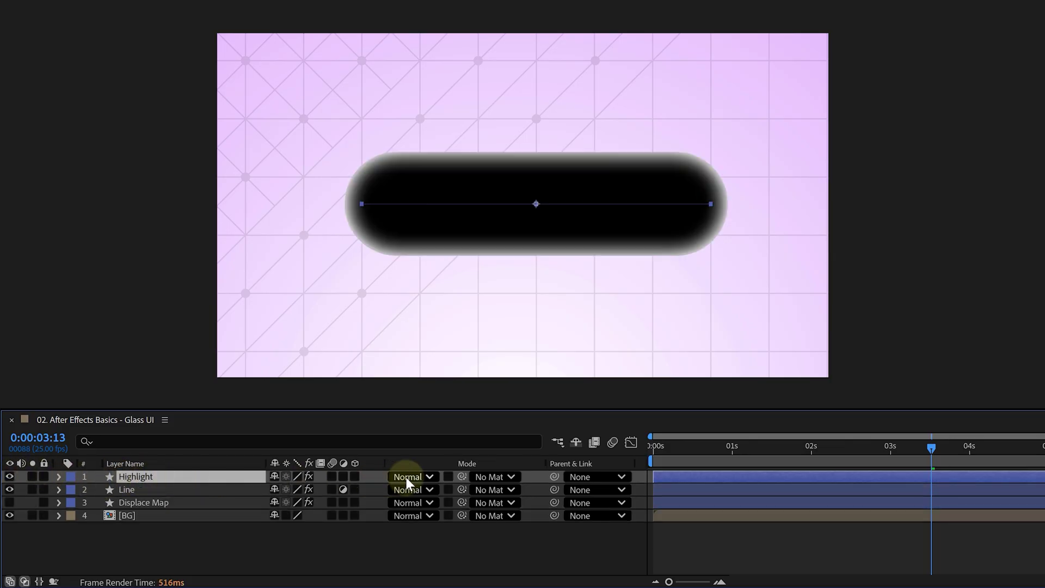
{"action": "left_click", "coordinate": [408, 477]}
{"action": "left_click", "coordinate": [367, 112]}
Set Highlight to 80% opacity with Inner Glow size 155, then duplicate it
{"action": "key", "text": "t"}
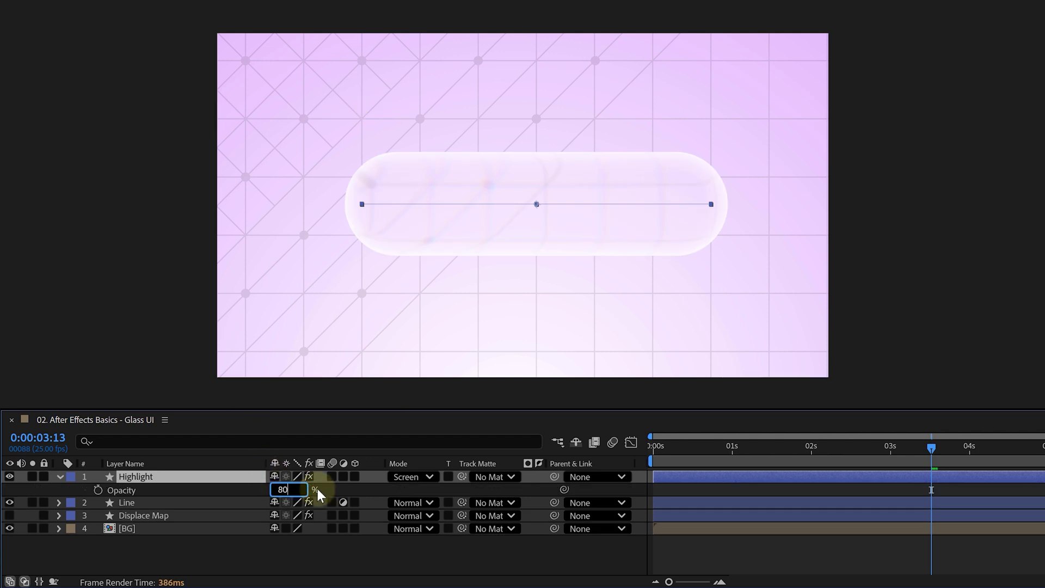
{"action": "left_click", "coordinate": [59, 476]}
{"action": "left_click", "coordinate": [71, 529]}
{"action": "left_click", "coordinate": [83, 552]}
{"action": "scroll", "coordinate": [137, 525], "scroll_direction": "down", "scroll_amount": 5}
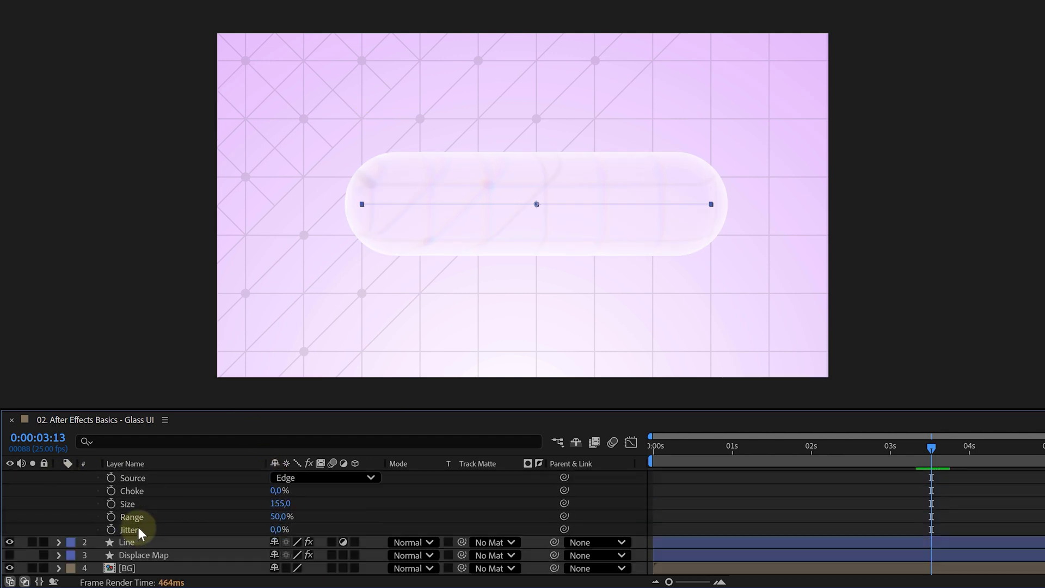
{"action": "left_click_drag", "start_coordinate": [278, 504], "coordinate": [196, 508]}
{"action": "key", "text": "ctrl+grave"}
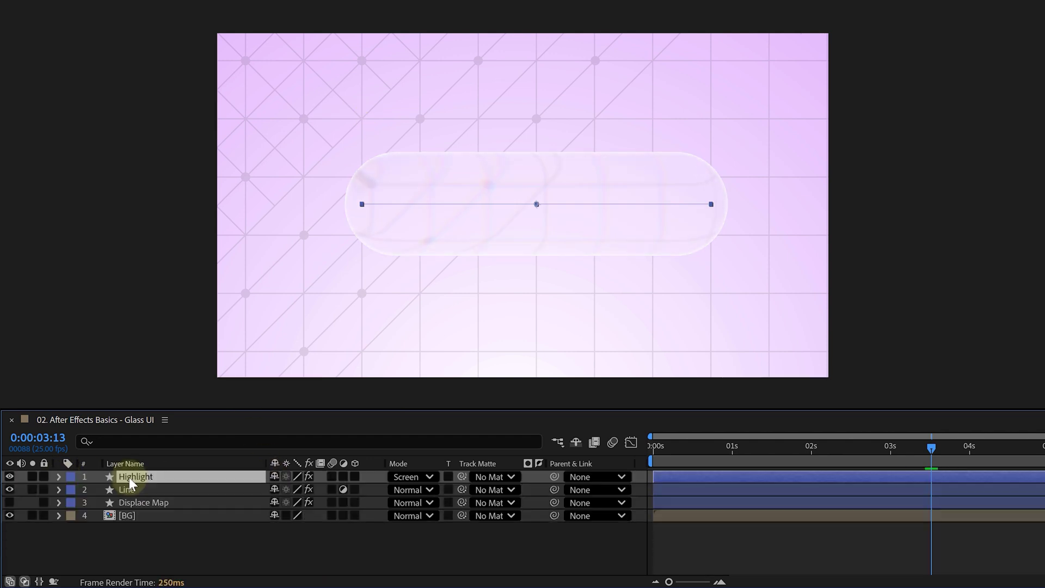
{"action": "key", "text": "ctrl+d"}
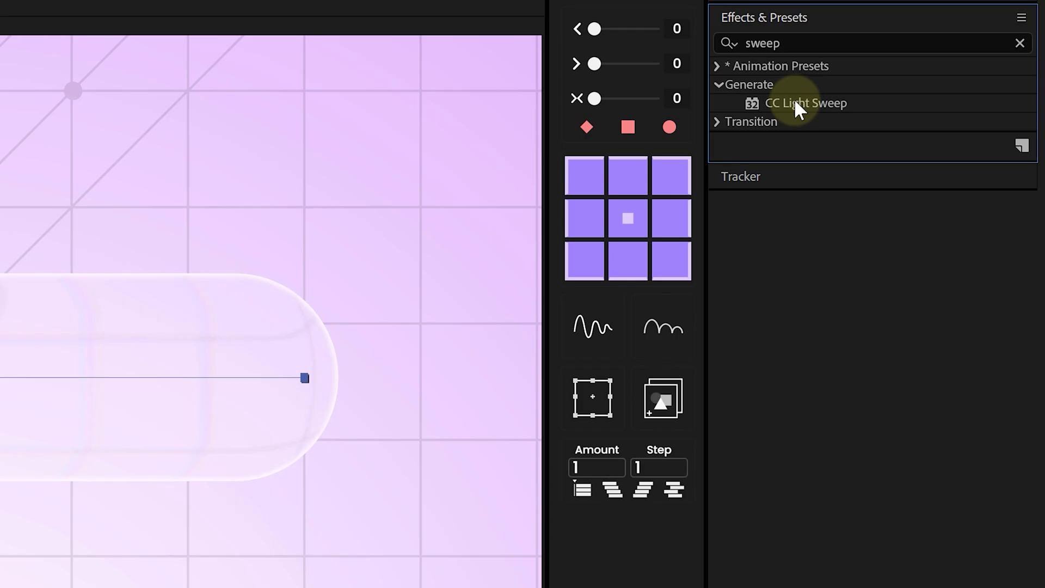
Pick the CC Light Sweep effect in Effects & Presets for Highlight 2
{"action": "left_click", "coordinate": [795, 103]}
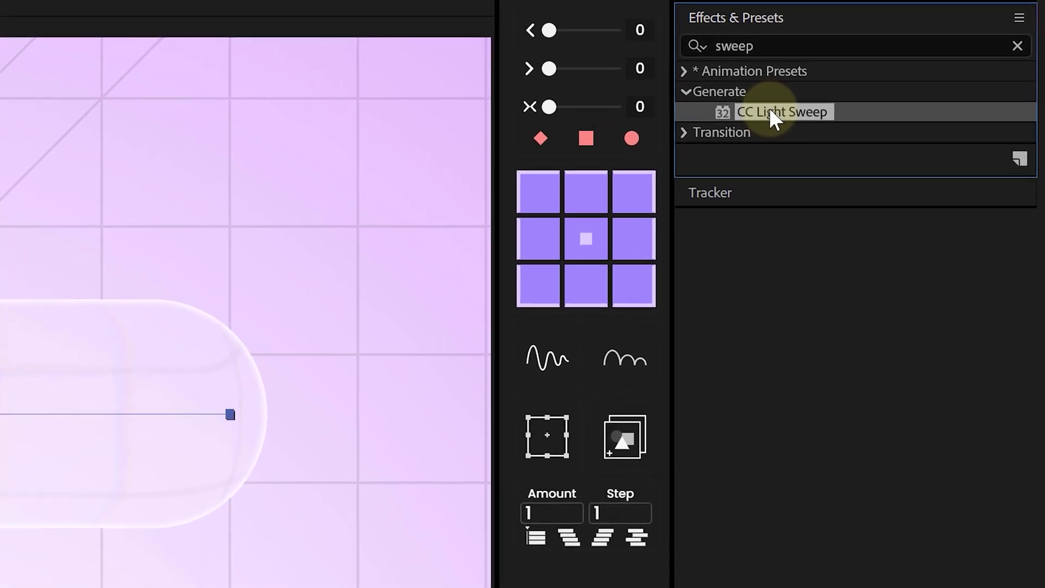